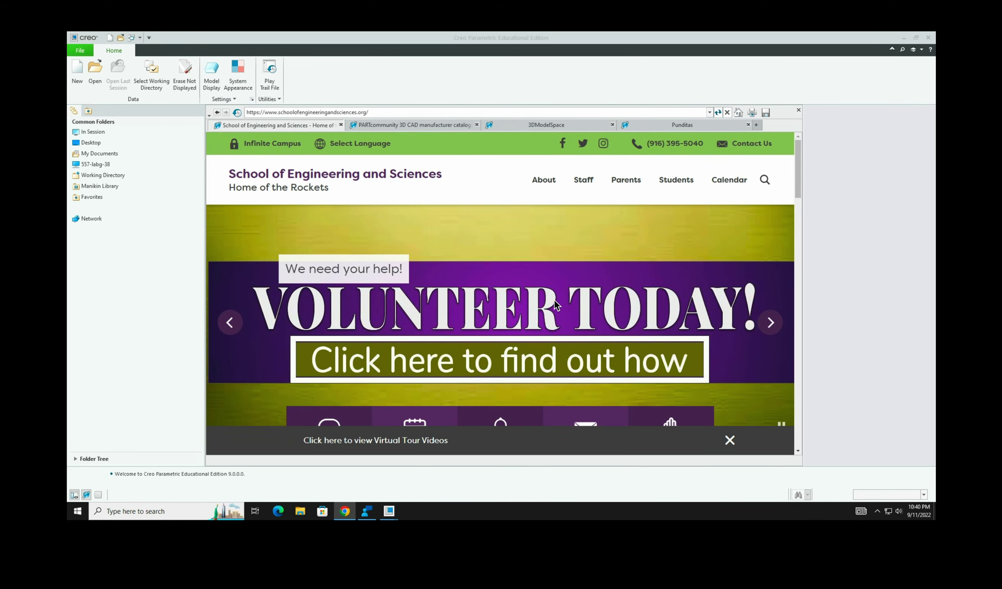
# Set the working directory to Google Drive (I:) > My Drive > Engineering > 10th Engineering.
pyautogui.click(155, 85)
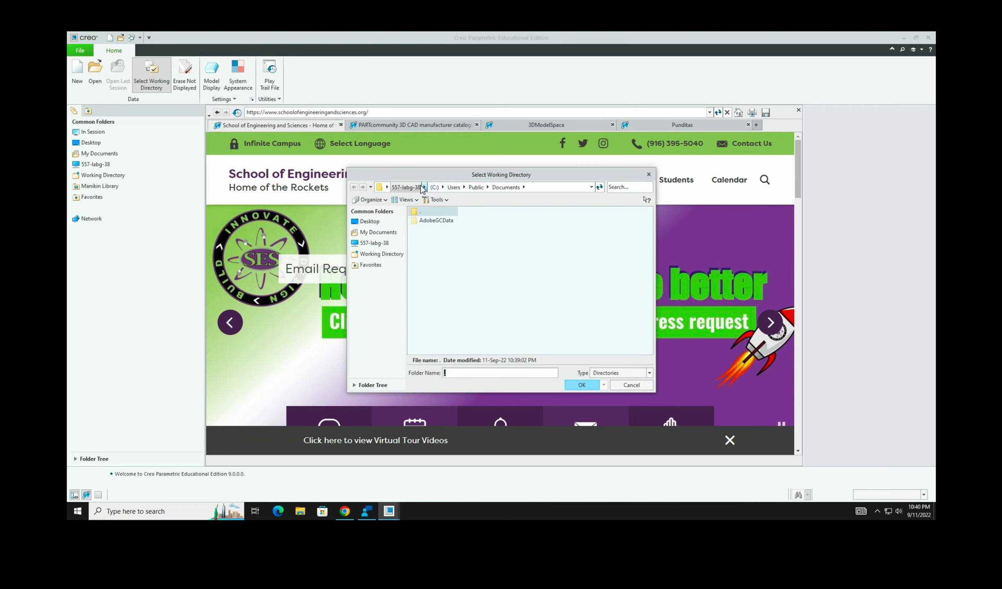
pyautogui.click(377, 242)
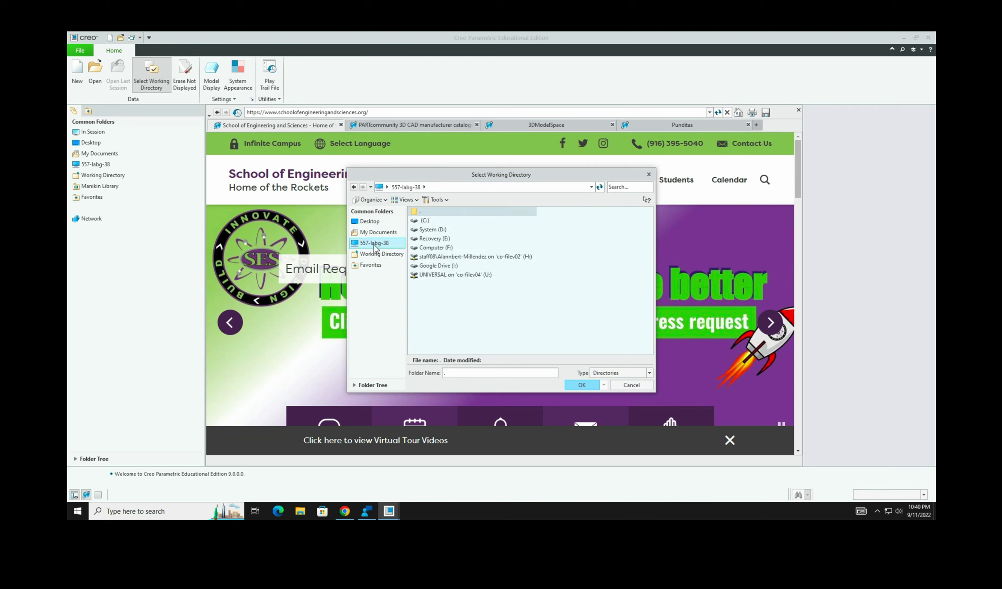
pyautogui.doubleClick(430, 266)
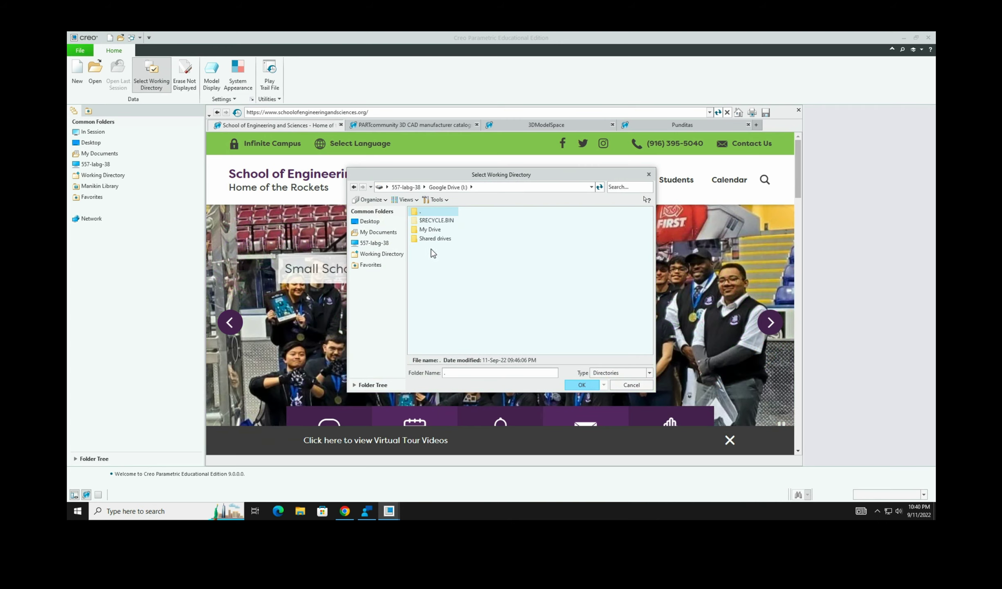
pyautogui.doubleClick(433, 229)
pyautogui.doubleClick(432, 230)
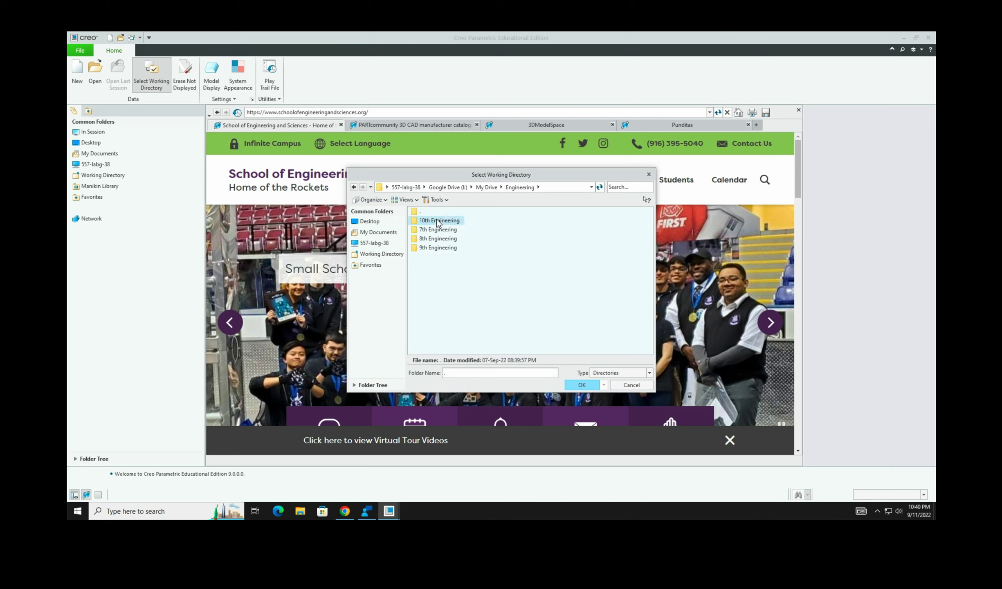
pyautogui.doubleClick(436, 220)
pyautogui.click(581, 384)
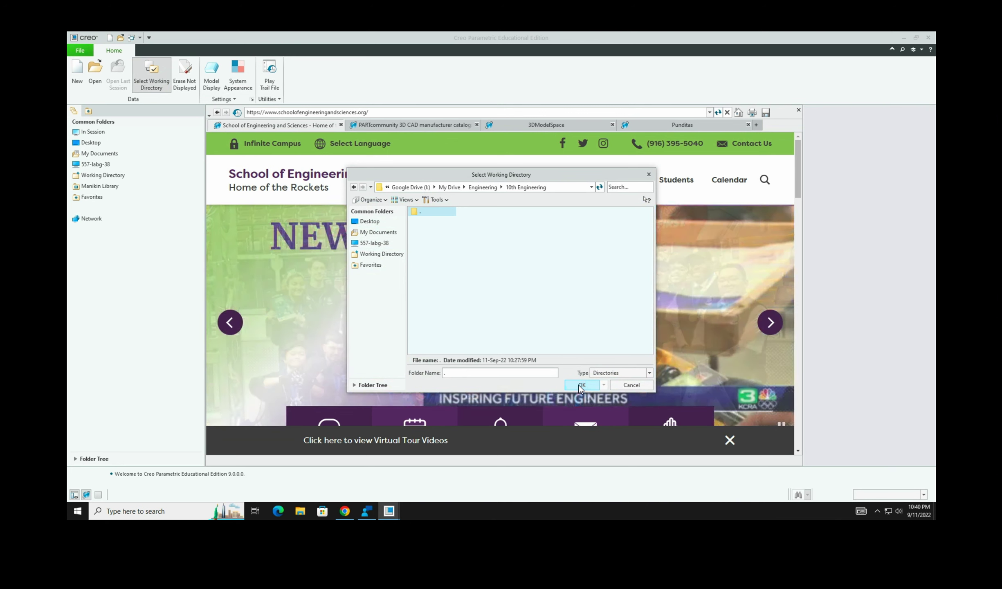
pyautogui.click(163, 78)
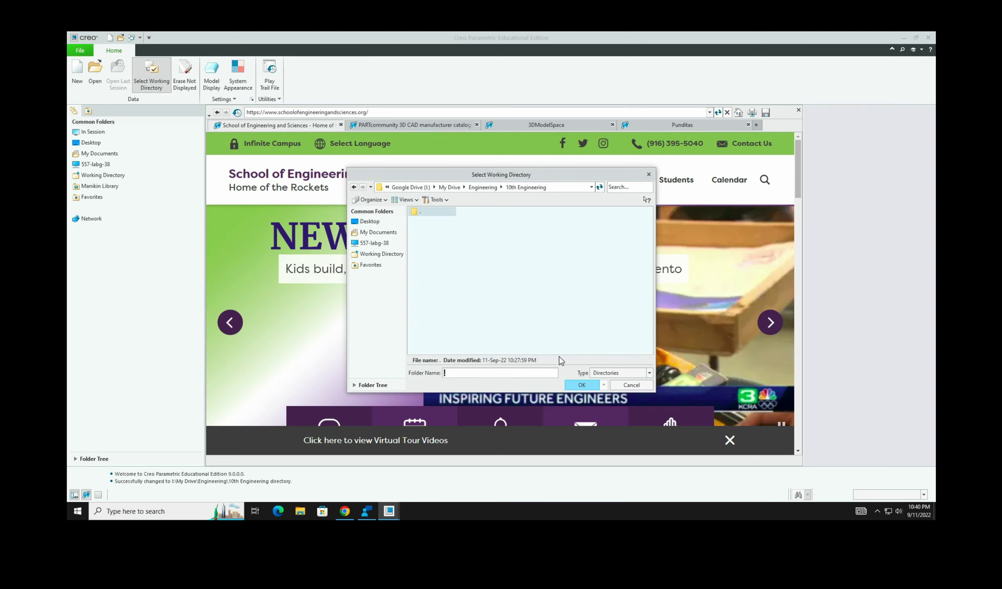
pyautogui.click(578, 384)
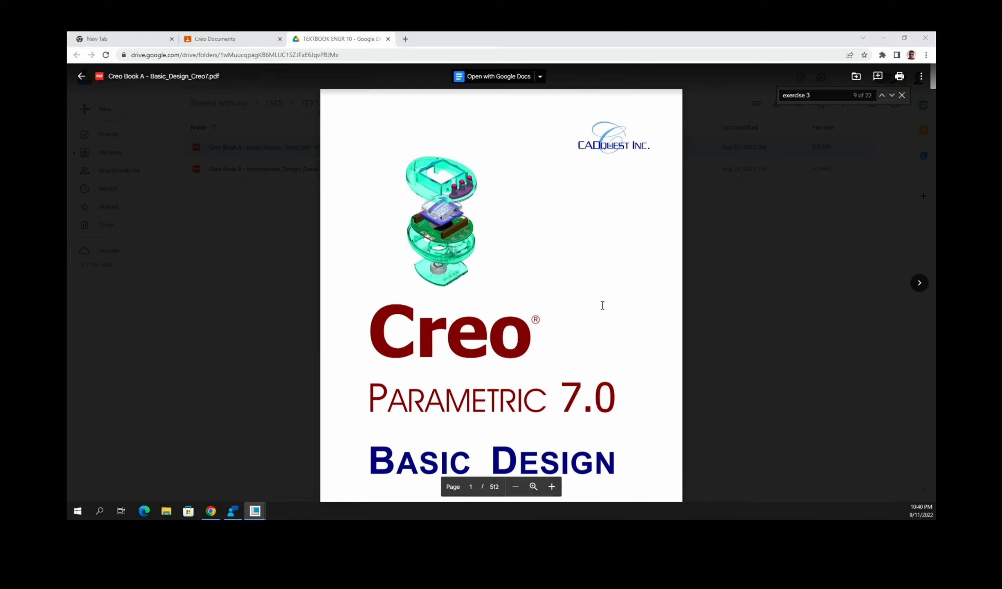
# Scroll the Basic_Design_Creo7 textbook PDF down to page 16, System Configuration.
pyautogui.scroll(-15, 600, 310)
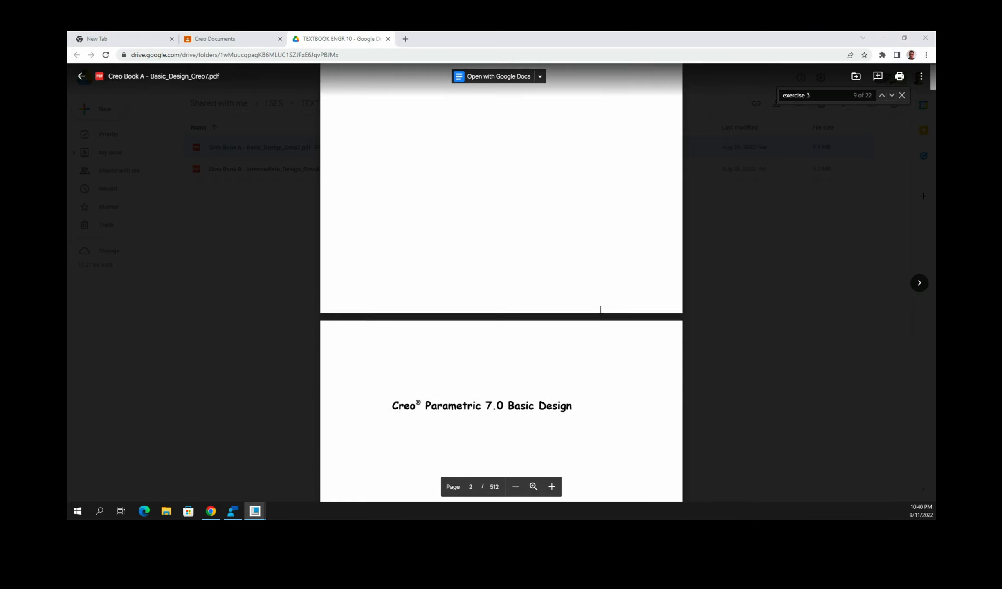
pyautogui.scroll(-12, 600, 310)
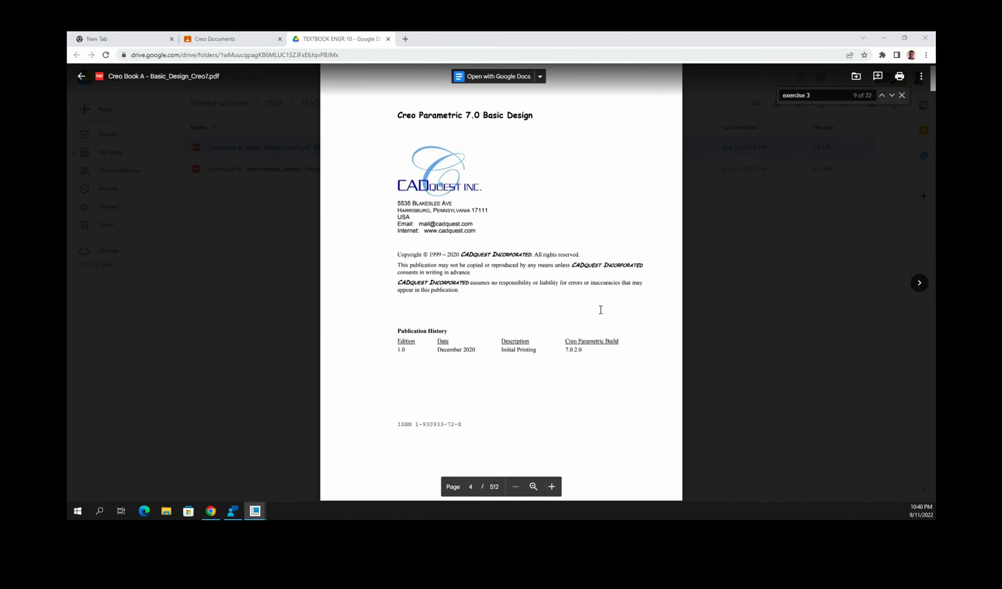
pyautogui.scroll(-2, 600, 310)
pyautogui.scroll(-15, 601, 309)
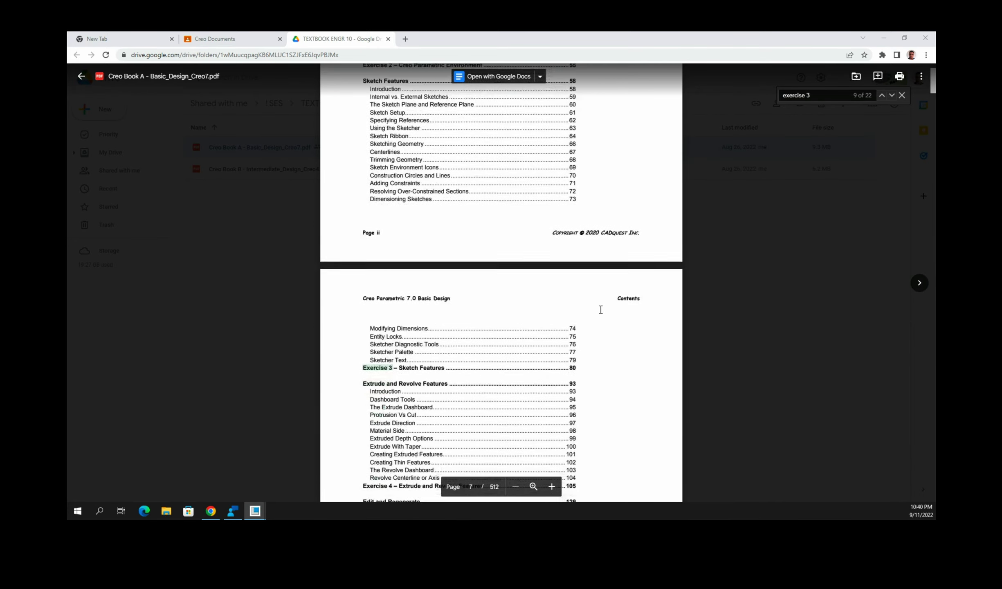
pyautogui.scroll(-15, 601, 310)
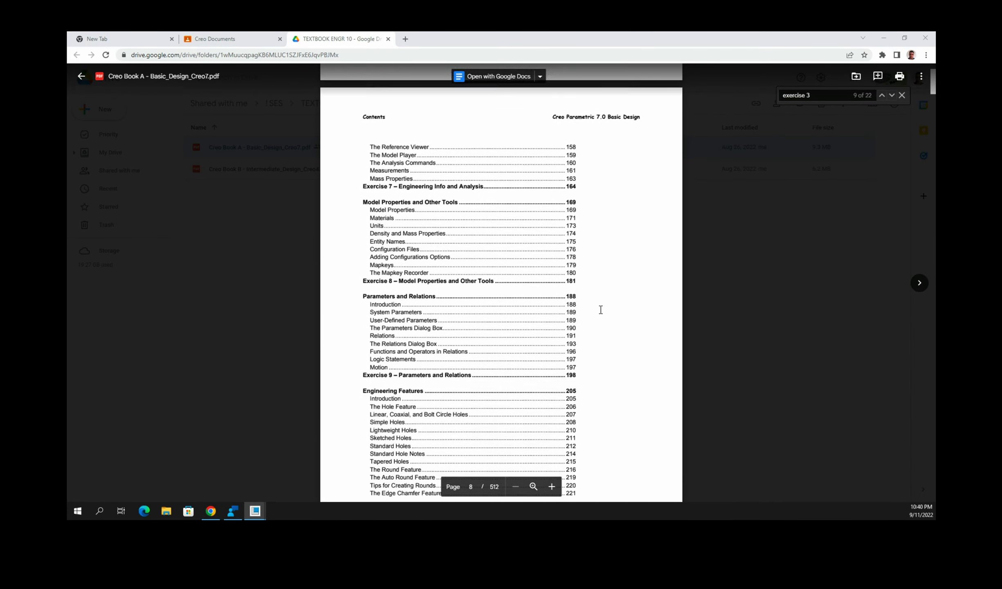
pyautogui.scroll(-15, 601, 309)
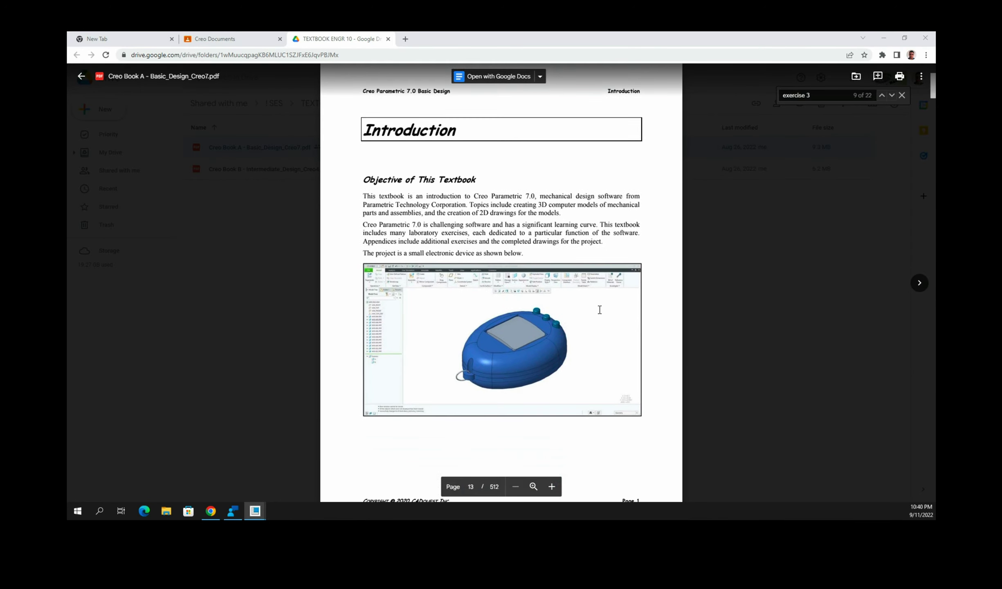
pyautogui.scroll(-1, 598, 297)
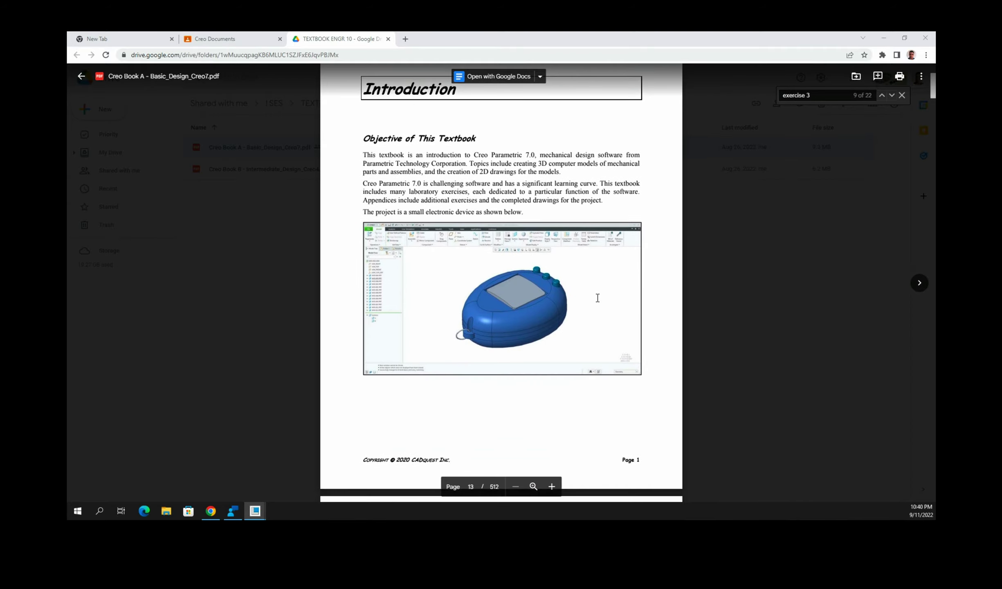
pyautogui.scroll(-20, 547, 297)
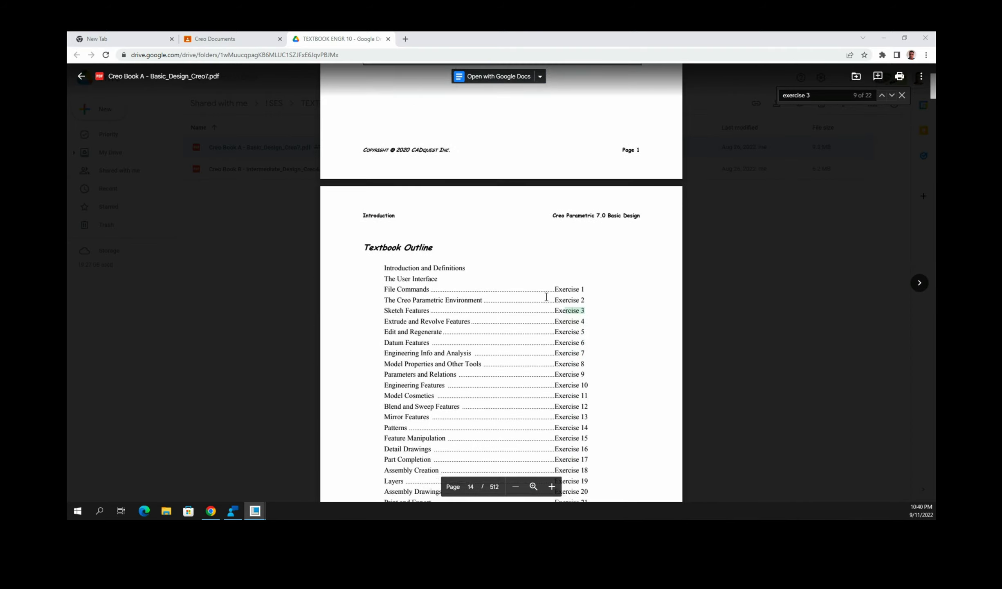
pyautogui.scroll(-10, 546, 297)
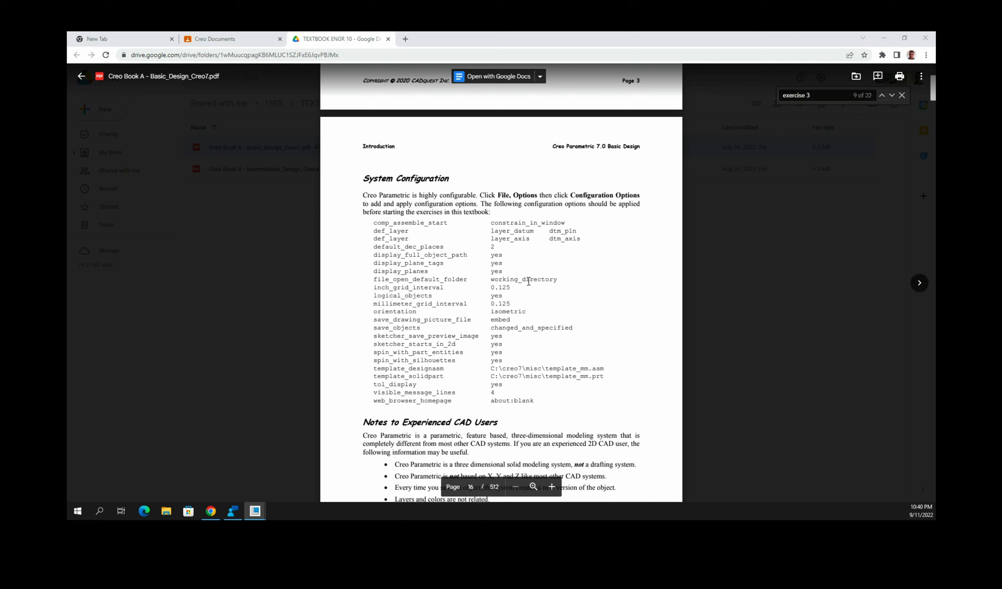
# Scroll through the General and Geometric Terms glossary, reaching Round, Solid and Surface.
pyautogui.scroll(-5, 516, 330)
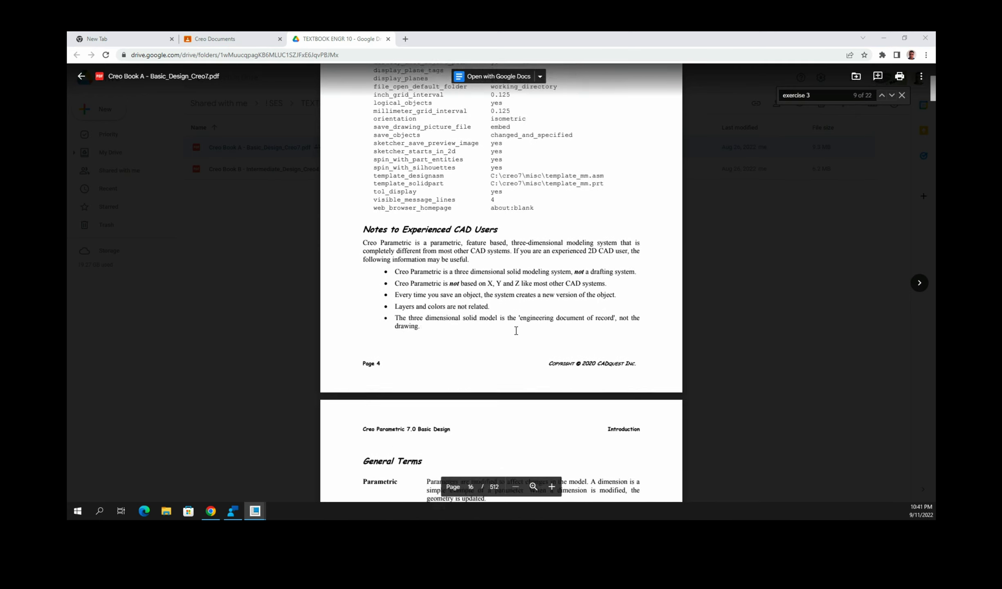
pyautogui.scroll(-5, 516, 330)
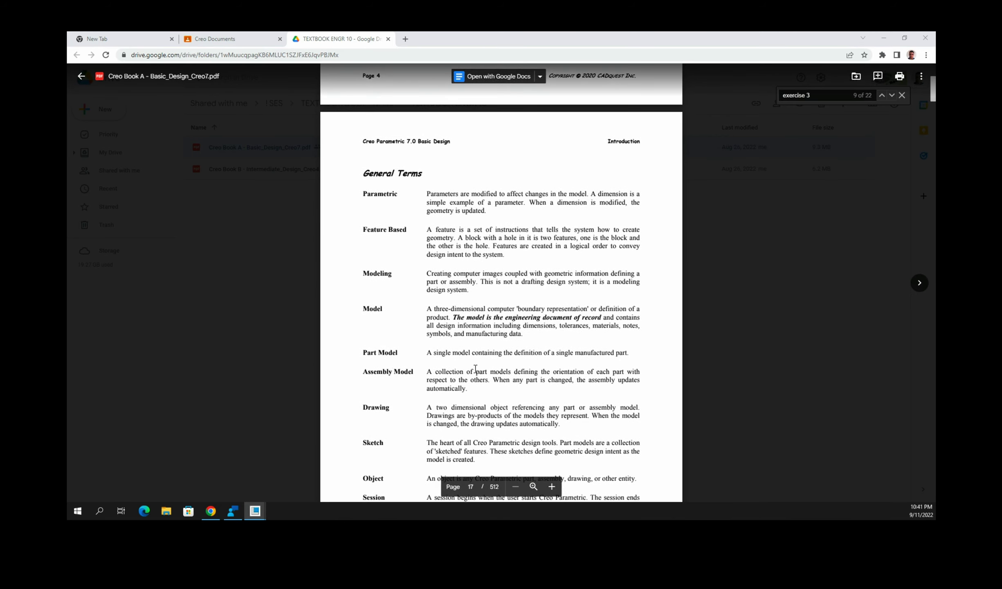
pyautogui.scroll(-1, 476, 369)
pyautogui.scroll(-6, 475, 368)
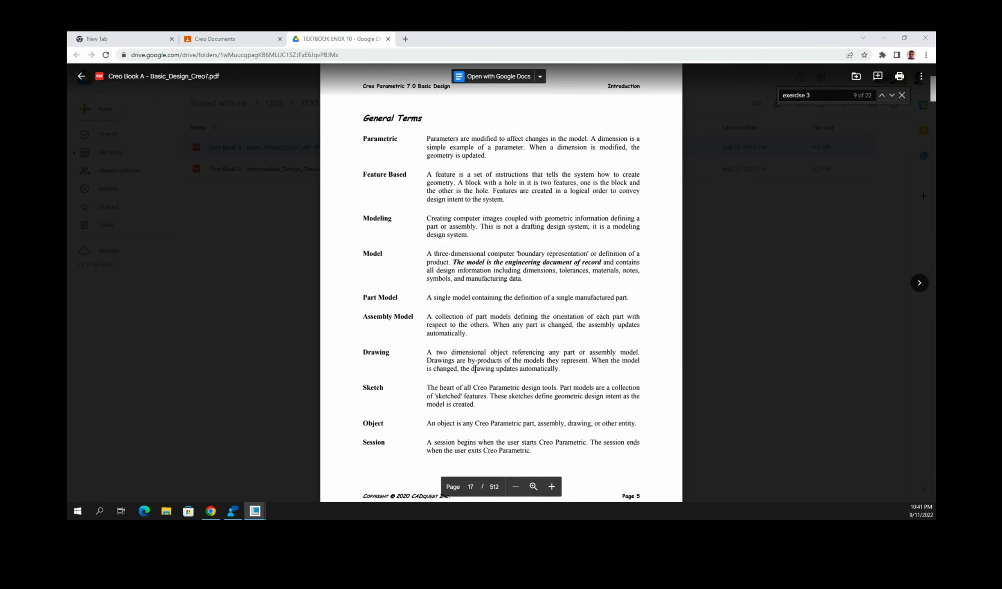
pyautogui.scroll(-10, 475, 369)
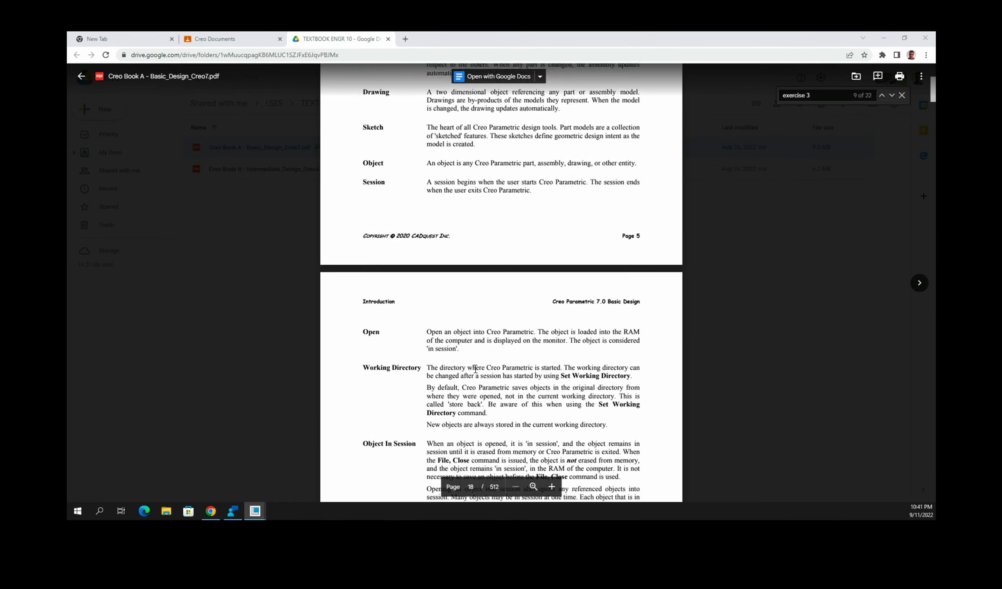
pyautogui.scroll(-10, 475, 369)
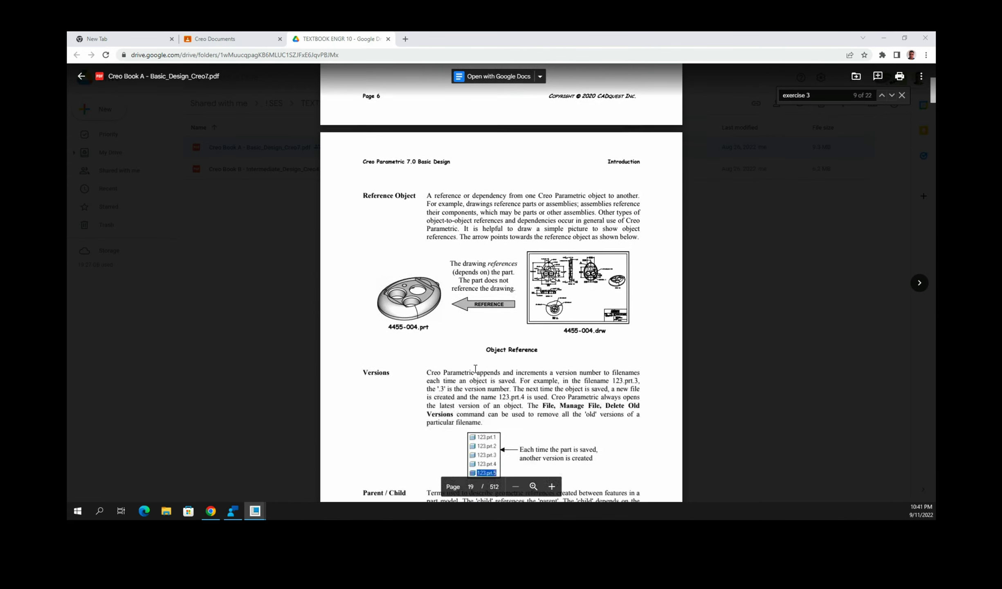
pyautogui.scroll(-7, 475, 369)
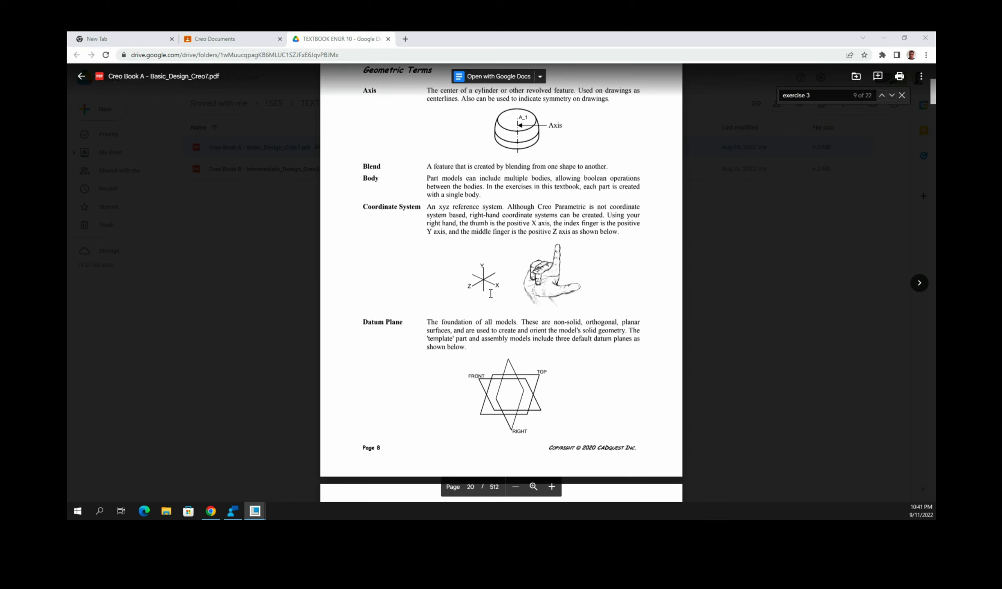
pyautogui.scroll(-2, 486, 295)
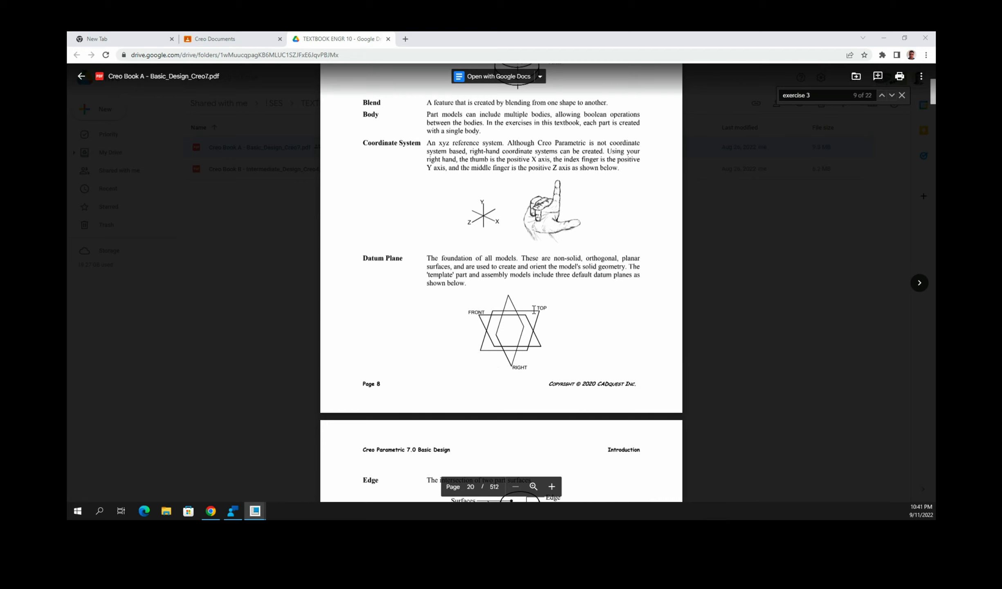
pyautogui.scroll(-12, 450, 357)
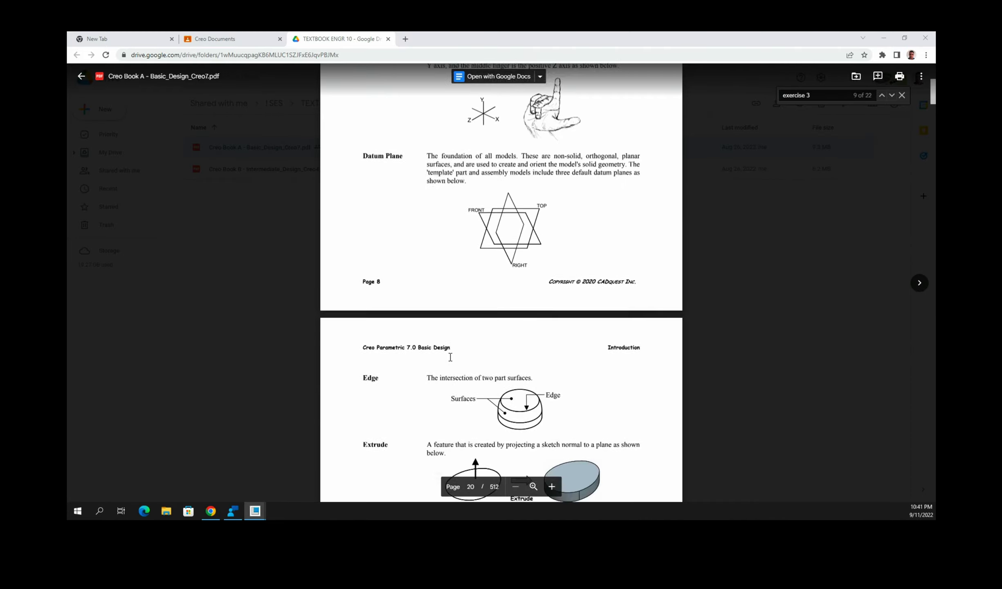
pyautogui.scroll(-15, 450, 358)
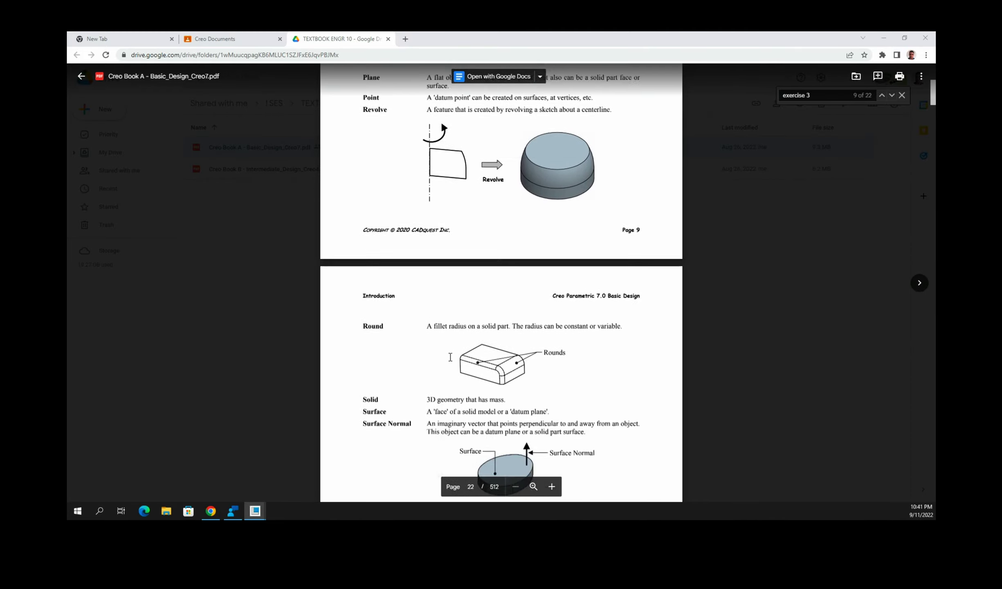
# Scroll through the User Interface and File Commands pages to the Creating New Objects section.
pyautogui.scroll(-2, 450, 355)
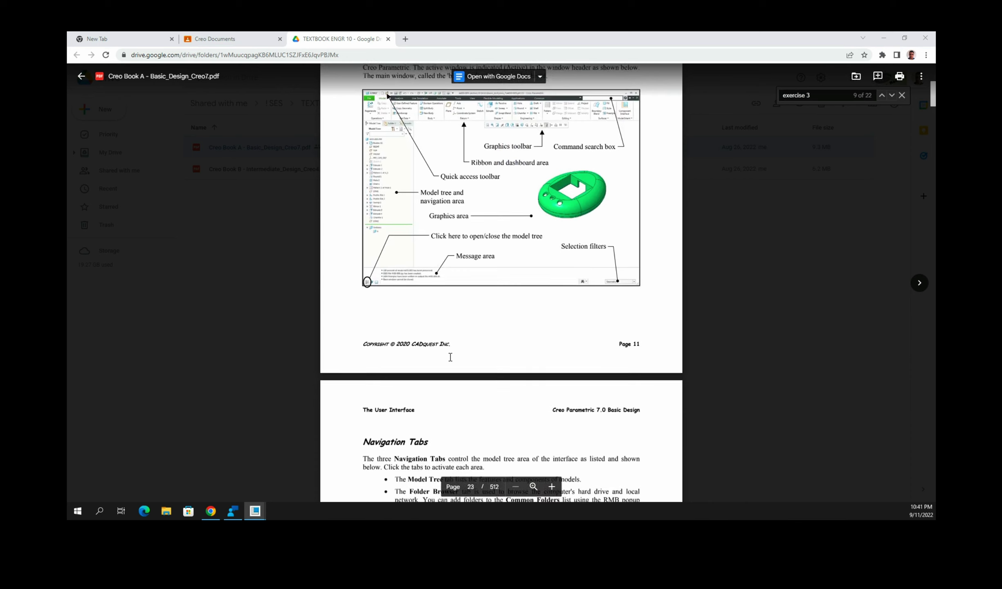
pyautogui.scroll(5, 450, 355)
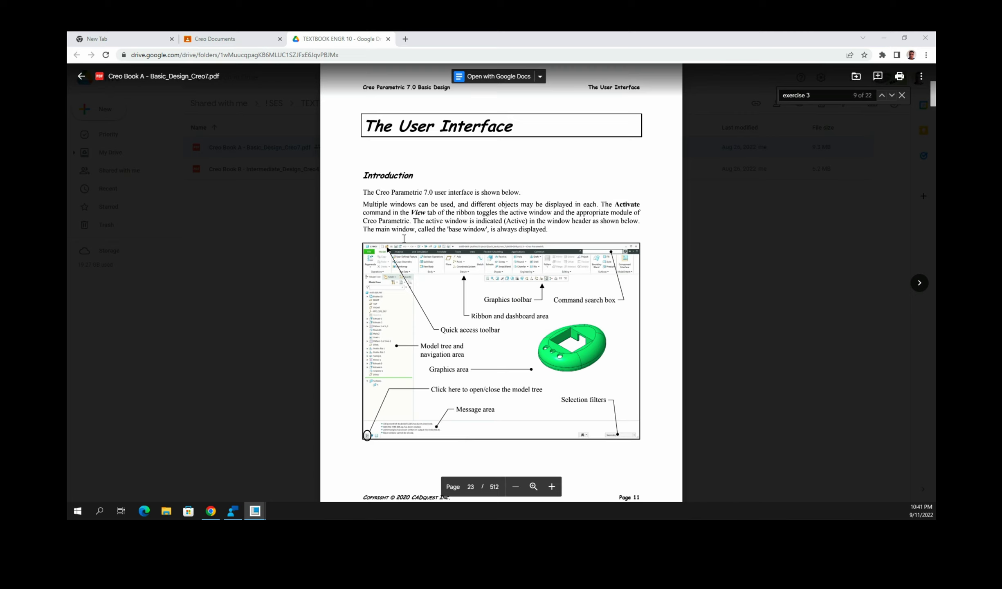
pyautogui.scroll(-10, 425, 324)
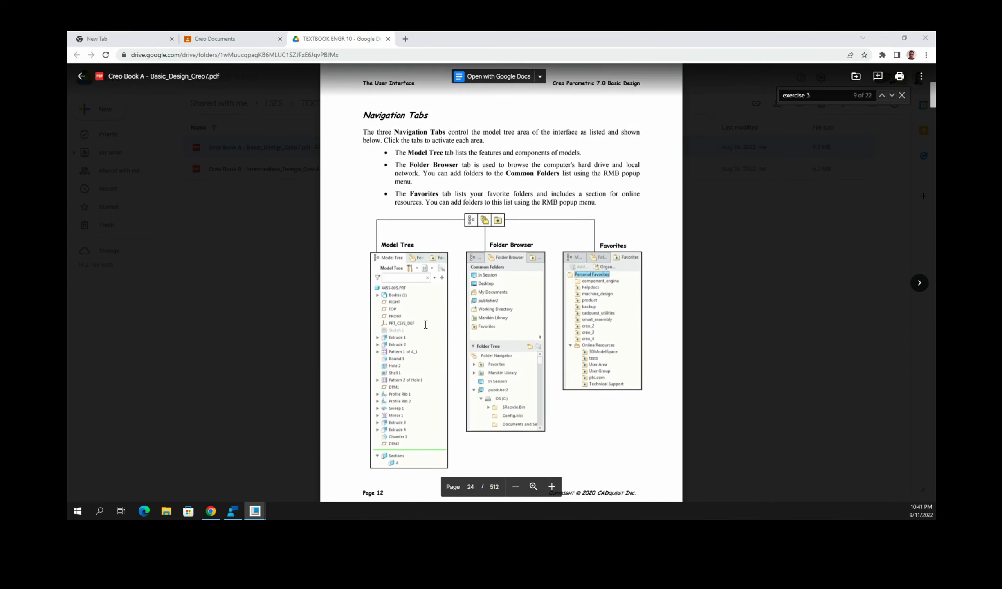
pyautogui.scroll(-10, 425, 324)
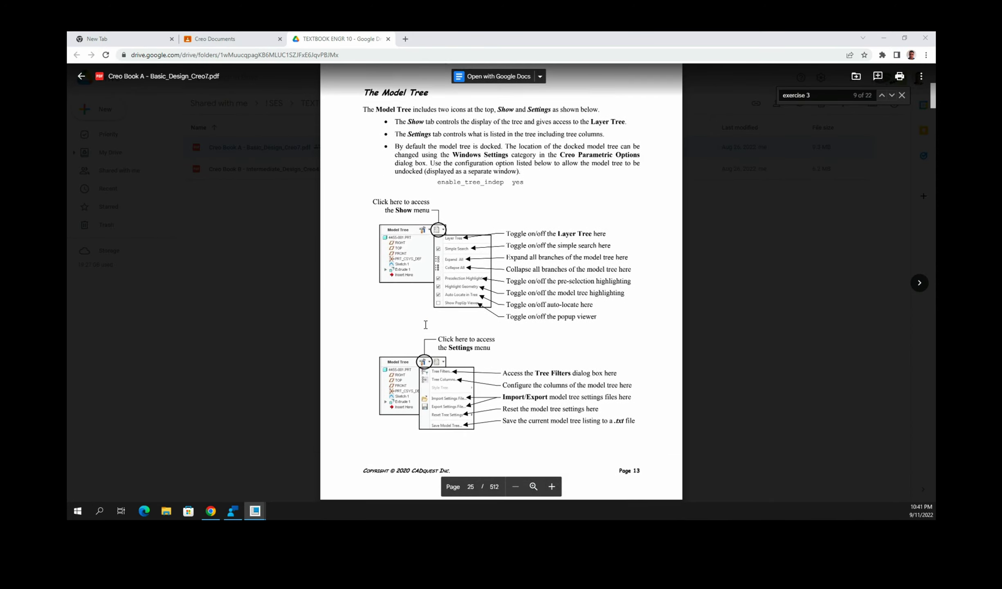
pyautogui.scroll(-15, 425, 324)
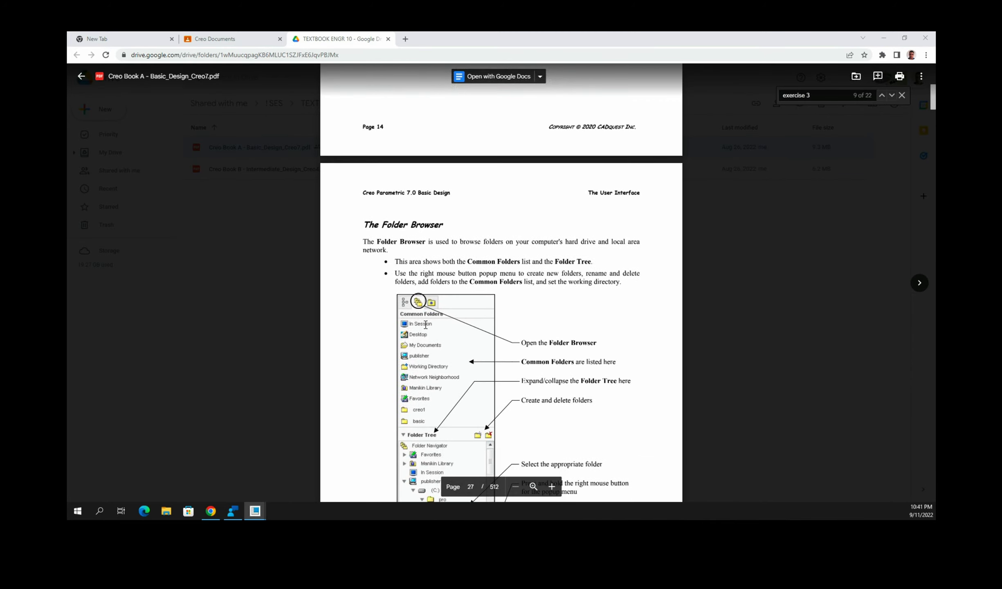
pyautogui.scroll(-15, 426, 324)
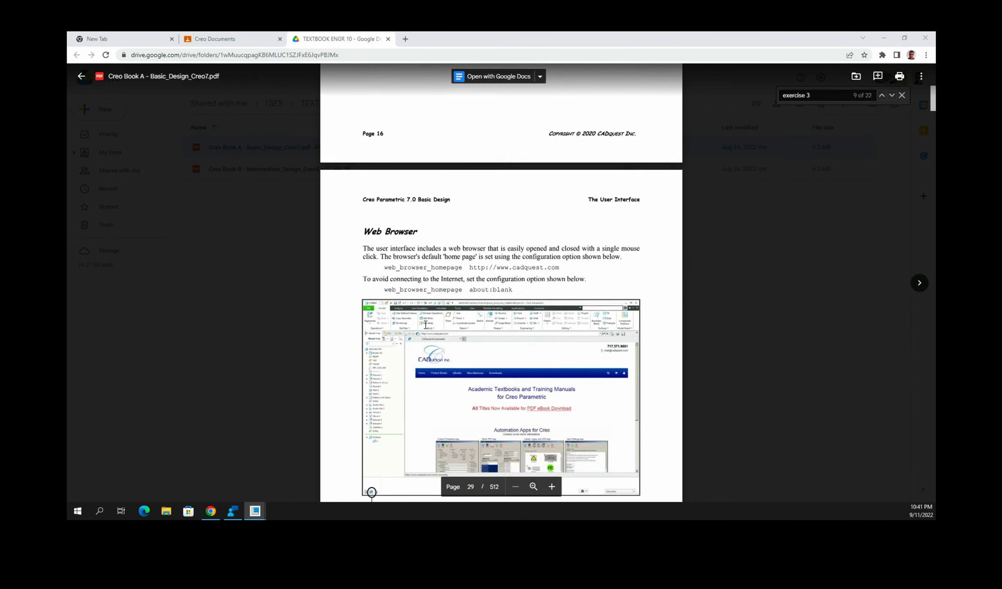
pyautogui.scroll(-2, 425, 325)
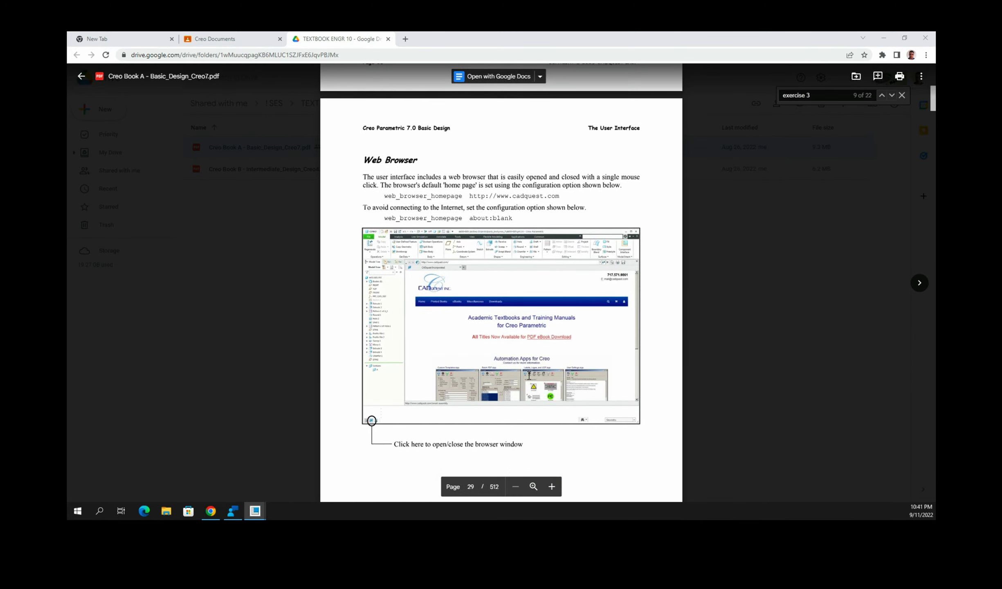
pyautogui.scroll(-8, 439, 324)
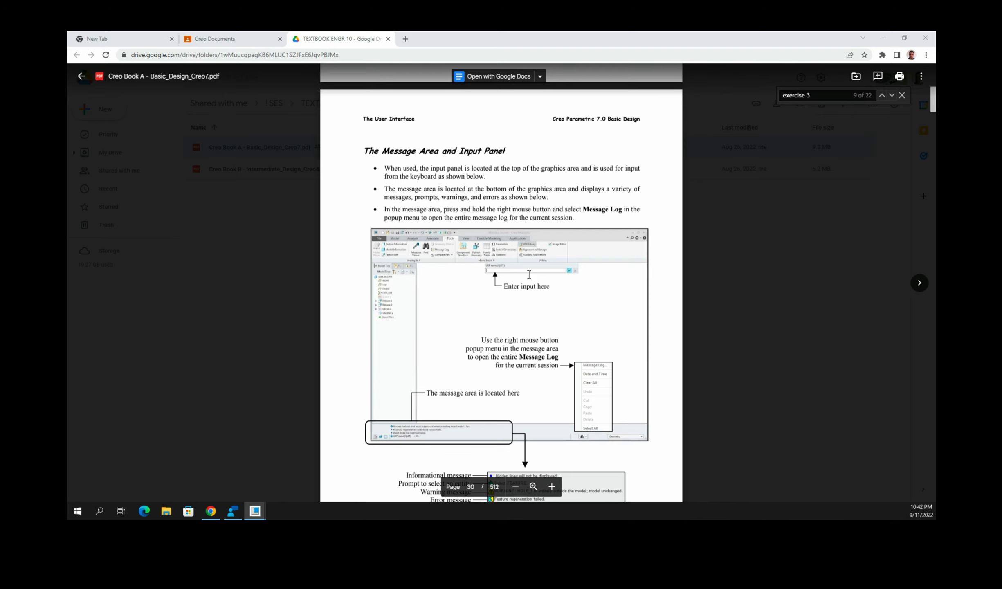
pyautogui.scroll(-2, 518, 318)
pyautogui.scroll(-8, 518, 318)
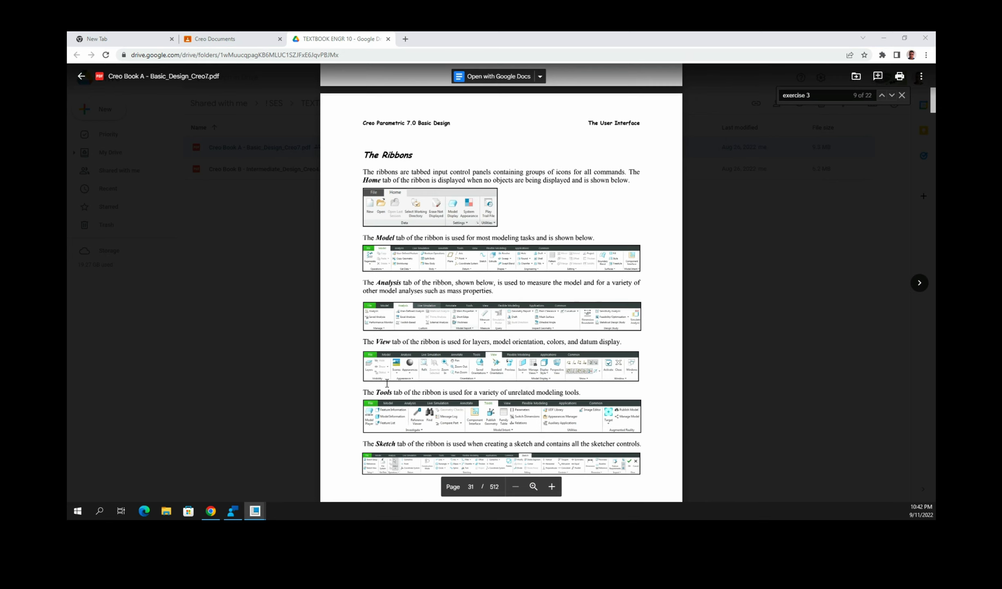
pyautogui.scroll(-10, 393, 443)
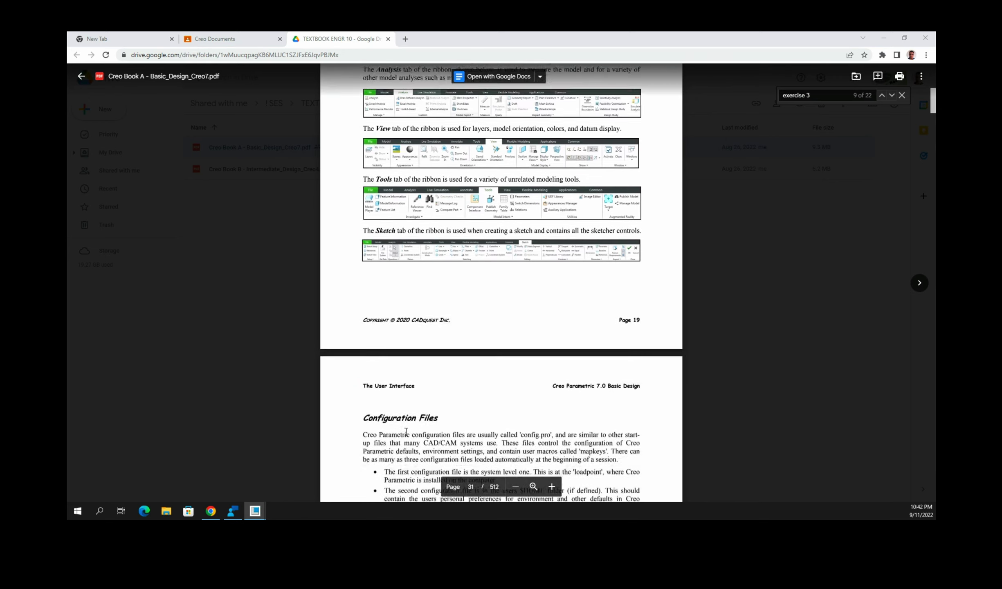
pyautogui.scroll(-12, 407, 432)
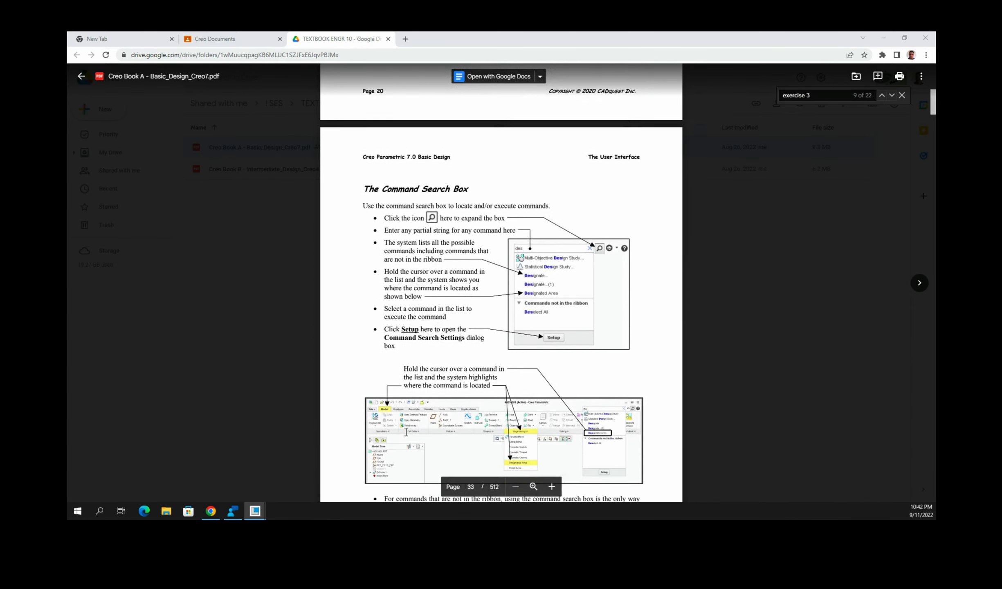
pyautogui.scroll(-8, 406, 431)
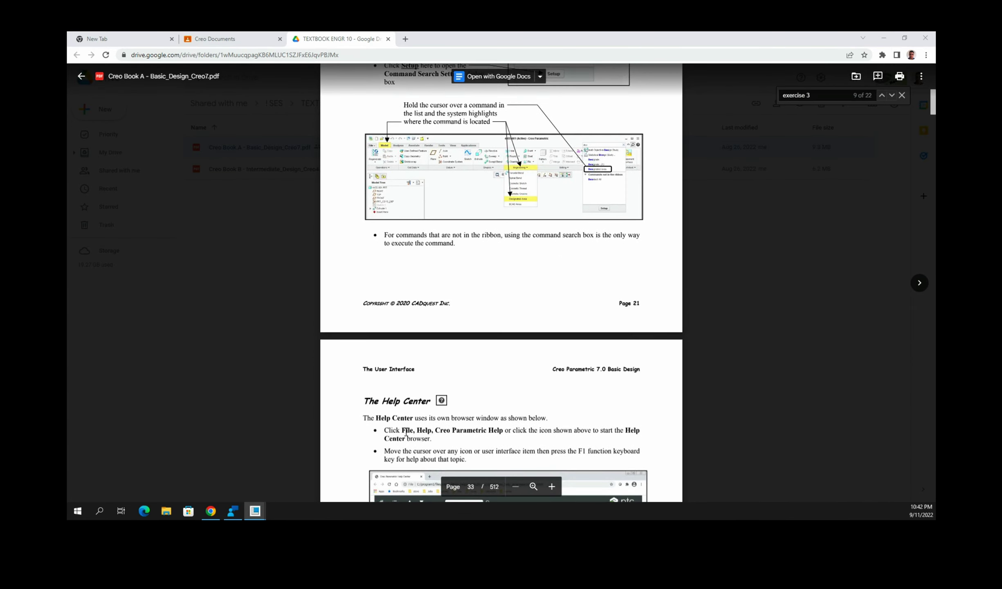
pyautogui.scroll(-10, 406, 432)
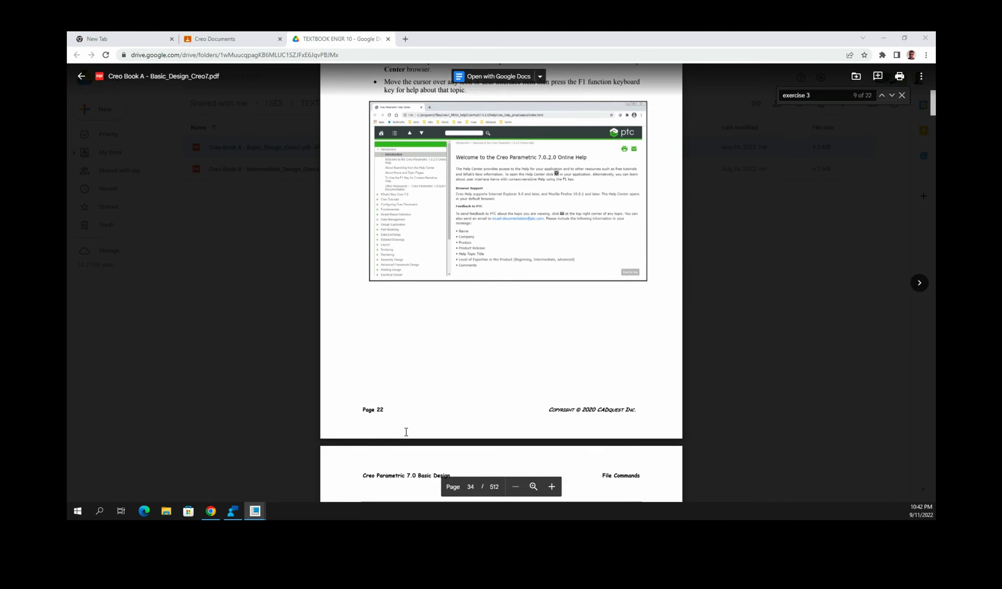
pyautogui.scroll(-10, 406, 431)
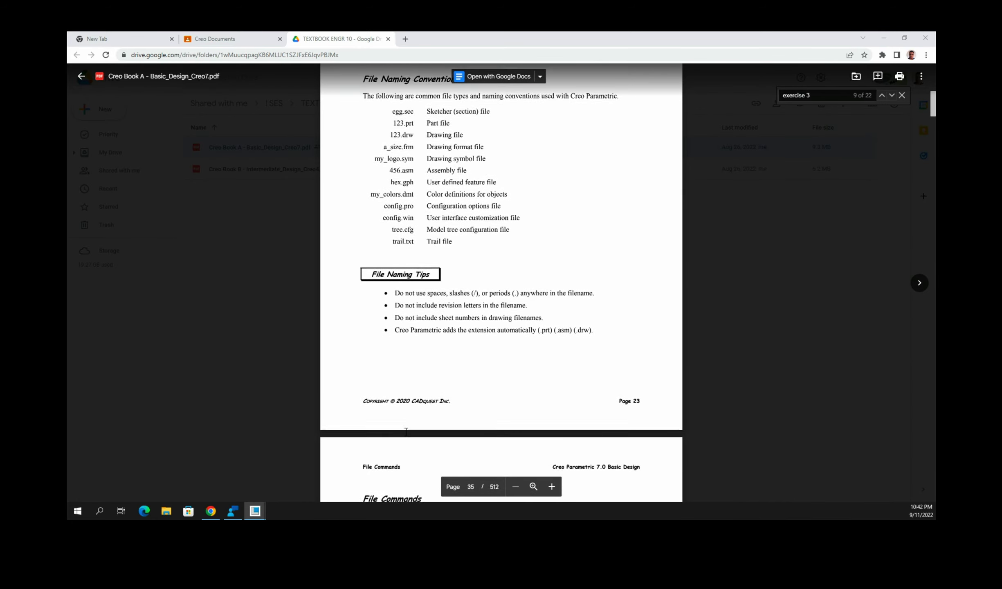
pyautogui.scroll(-10, 406, 431)
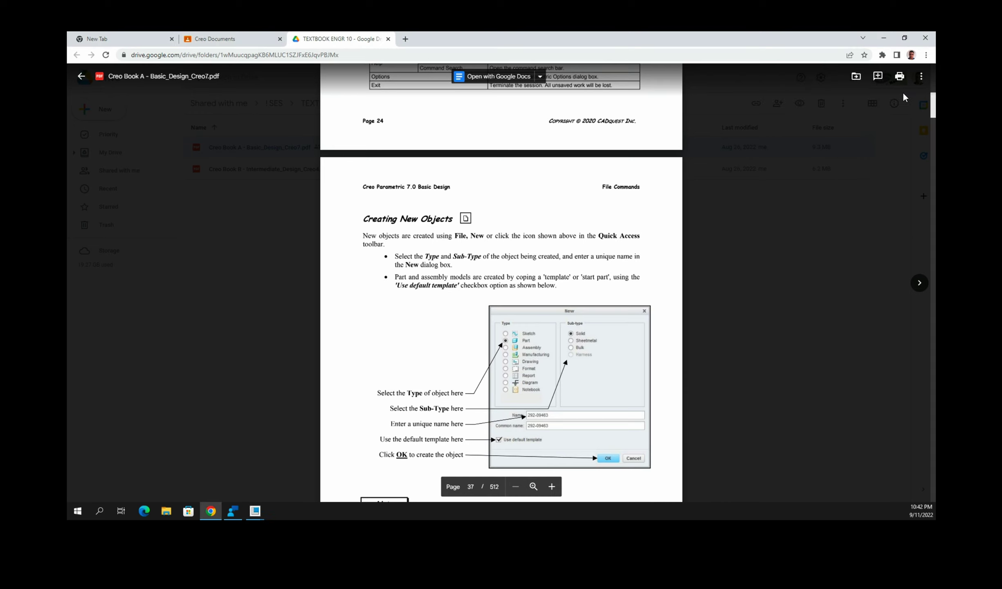
# Close the previous search and search the PDF for '80'.
pyautogui.click(901, 94)
pyautogui.click(922, 78)
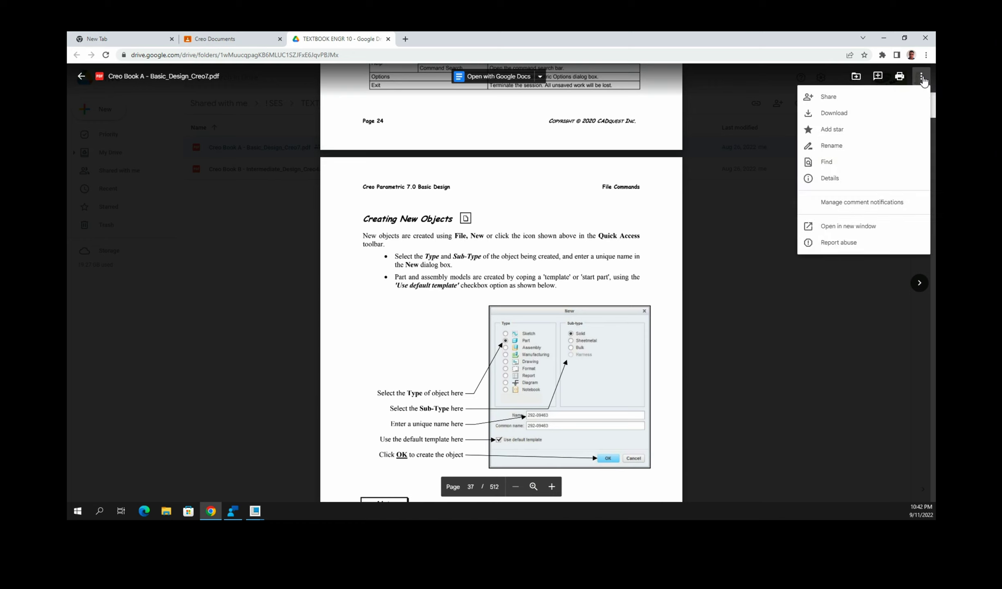
pyautogui.click(832, 161)
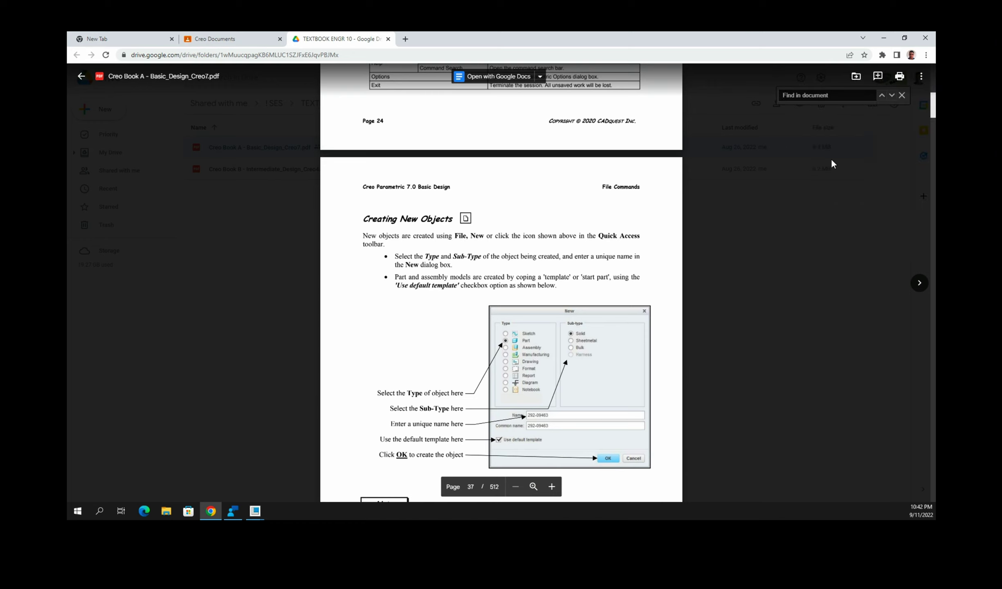
pyautogui.write('80')
pyautogui.press('Return')
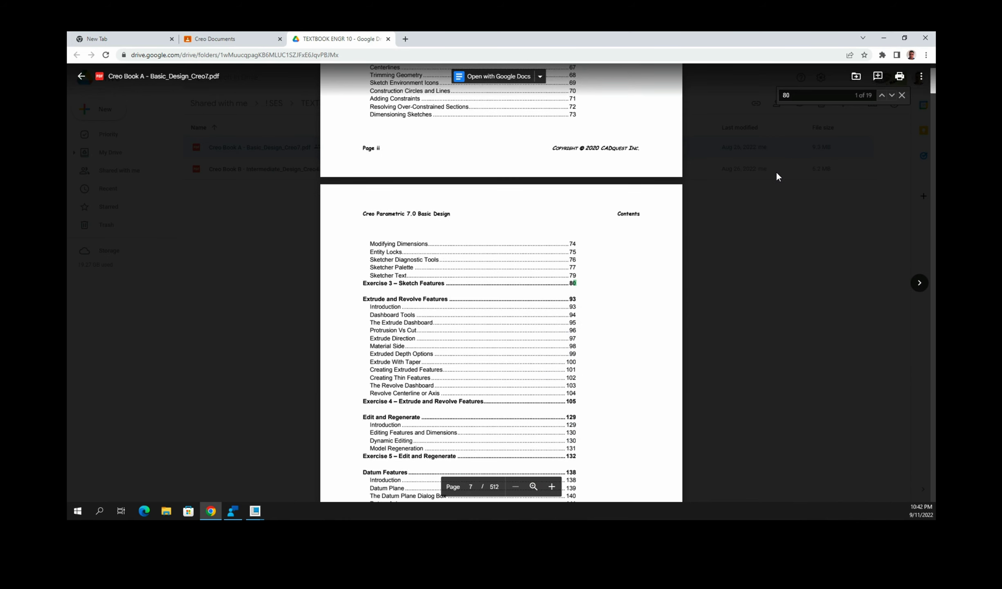
# Step to the third '80' match and scroll up to the Exercise 3 – Sketch Features title.
pyautogui.click(892, 95)
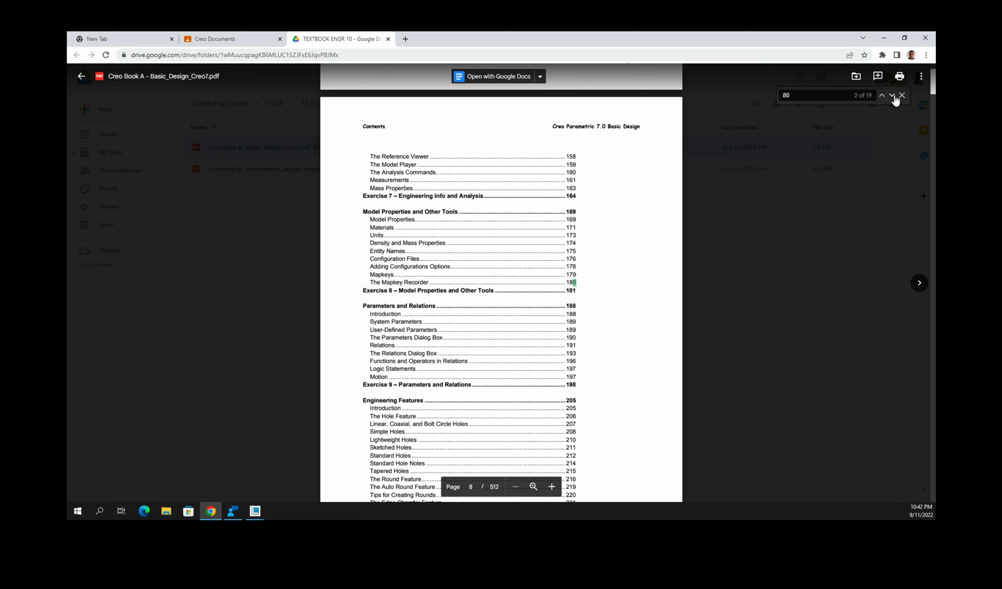
pyautogui.click(892, 95)
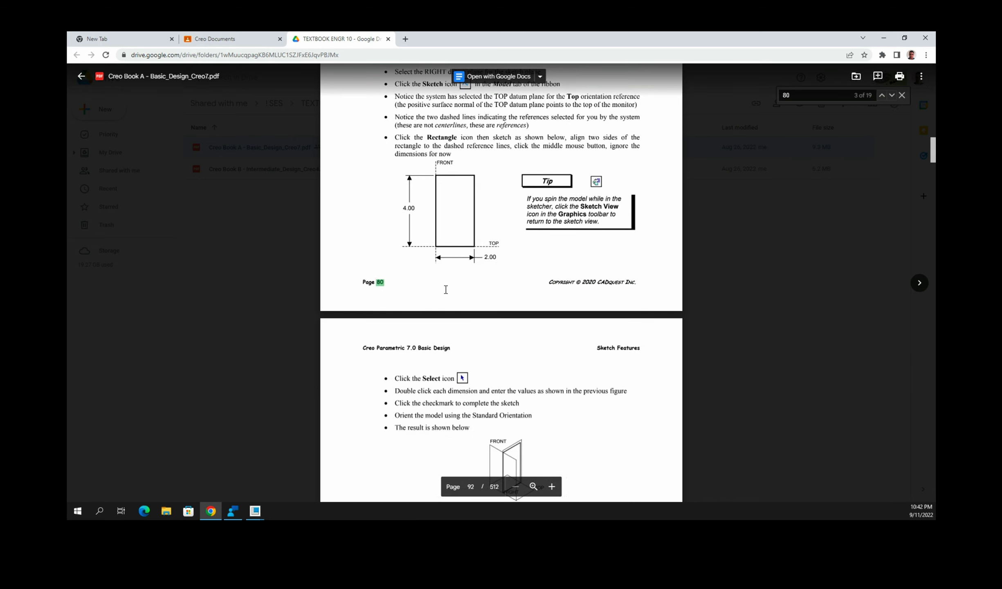
pyautogui.scroll(5, 556, 236)
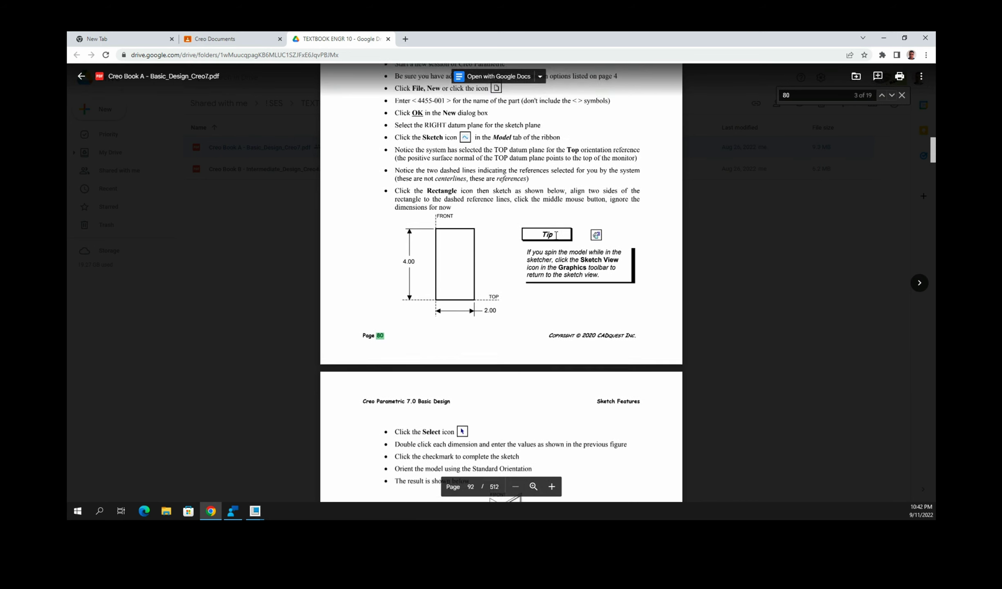
pyautogui.scroll(1, 556, 235)
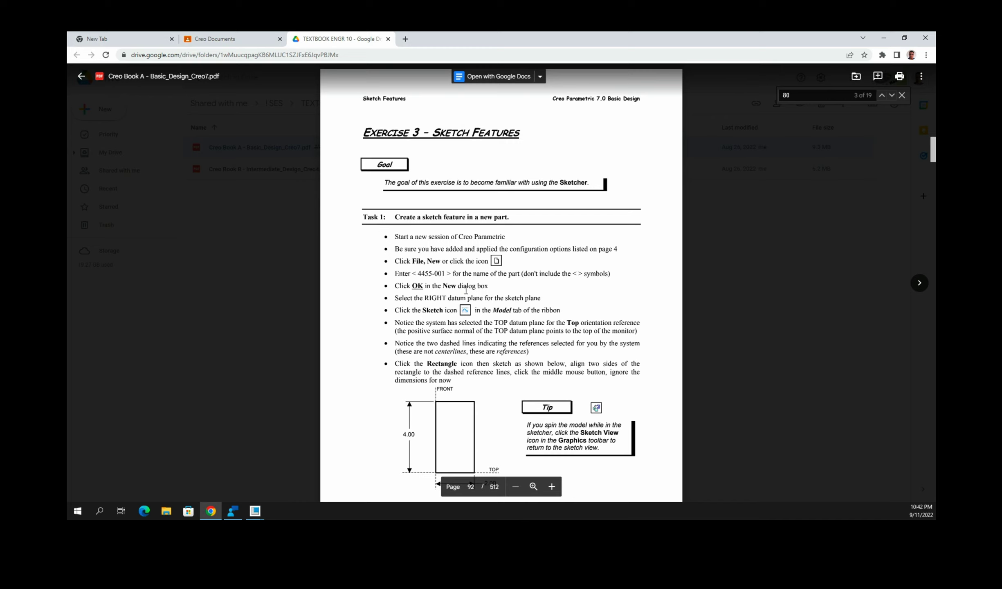
# Zoom the PDF in three levels and scroll to the Exercise 3 Task 1 steps.
pyautogui.click(552, 486)
pyautogui.click(553, 489)
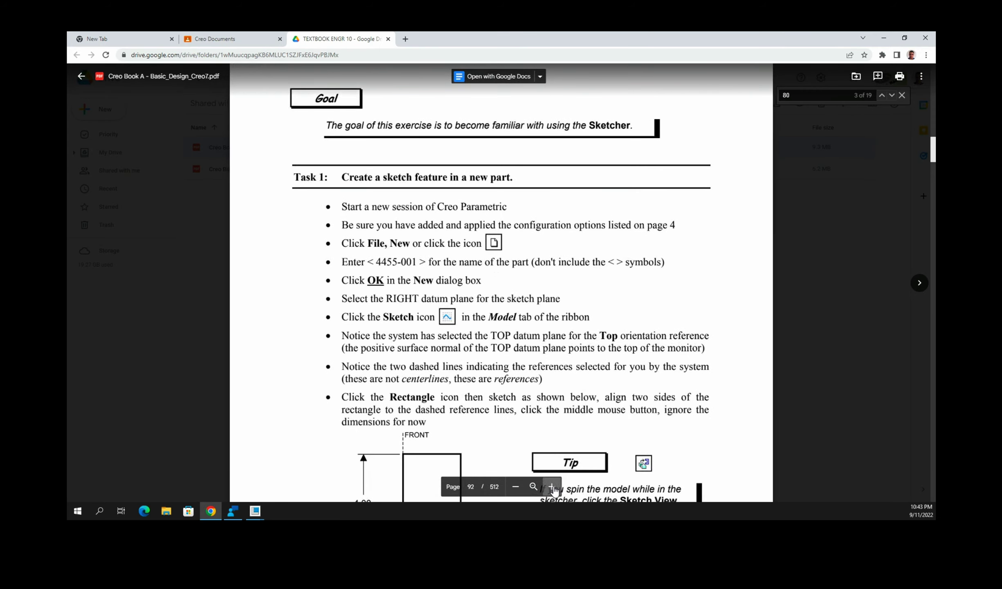
pyautogui.click(552, 487)
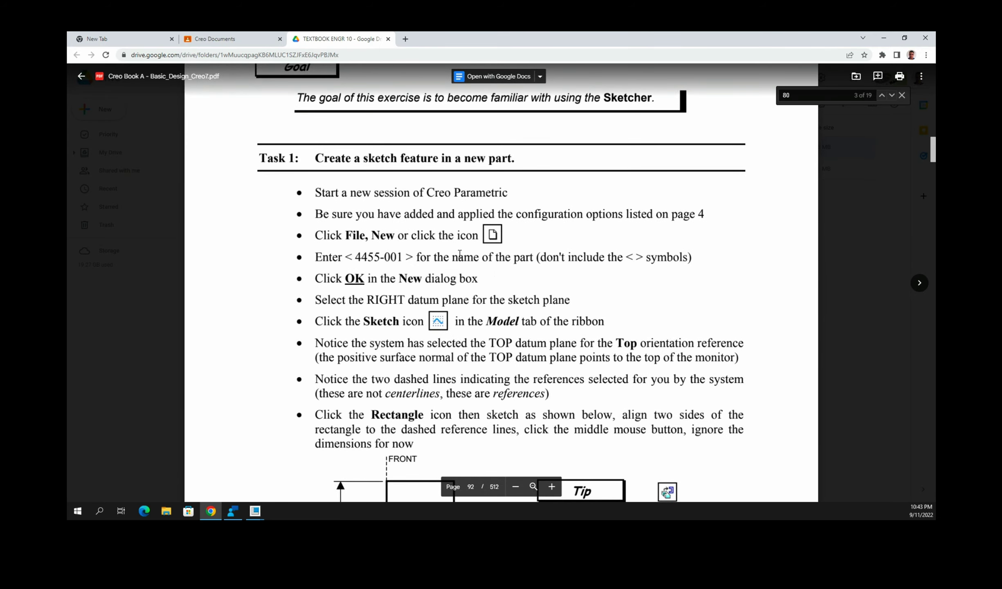
pyautogui.scroll(-1, 460, 253)
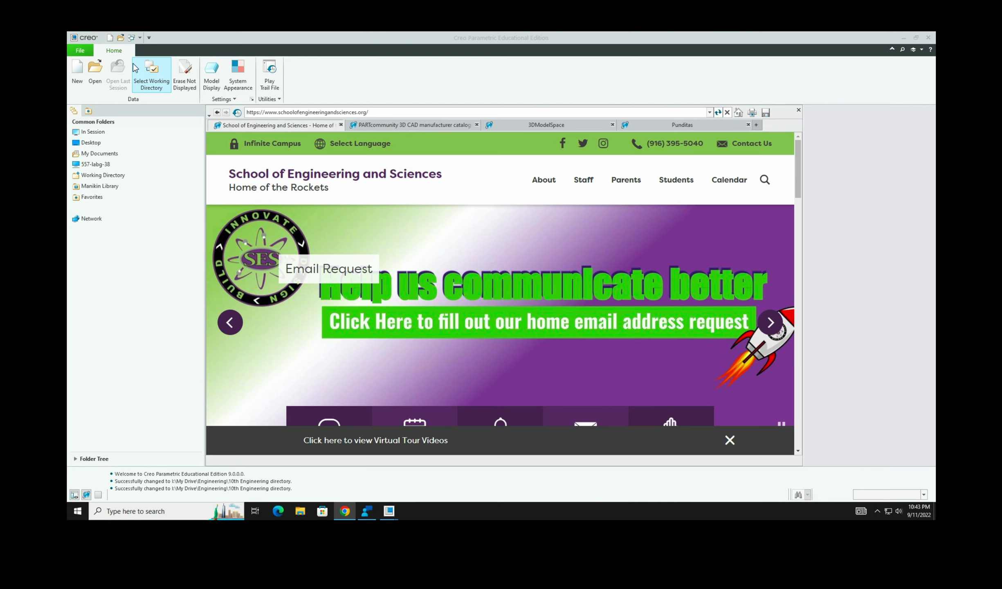
# Start a new solid Part and enter the student's name as the file name before 4455-001.
pyautogui.click(77, 71)
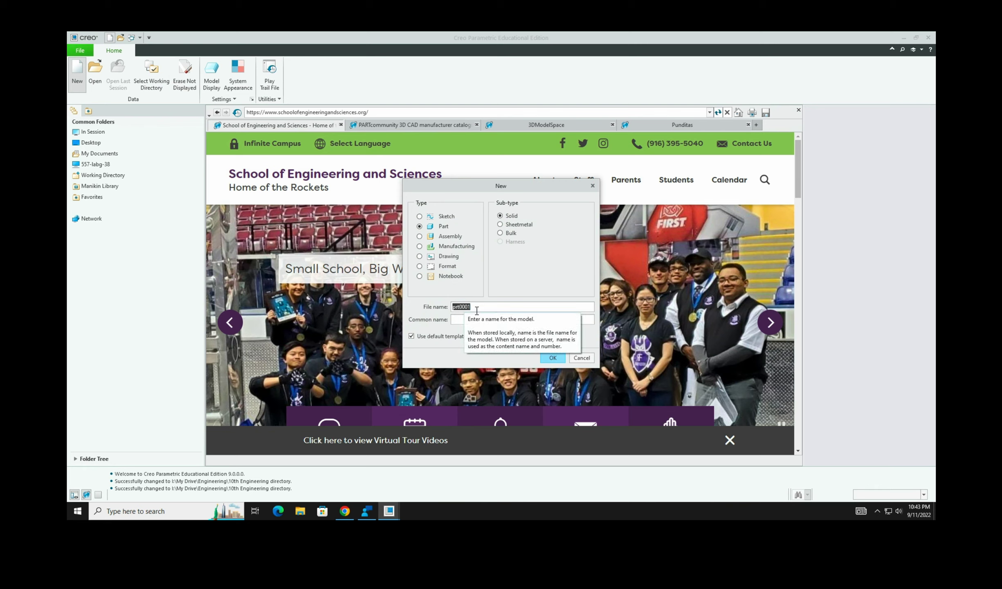
pyautogui.write('Mille')
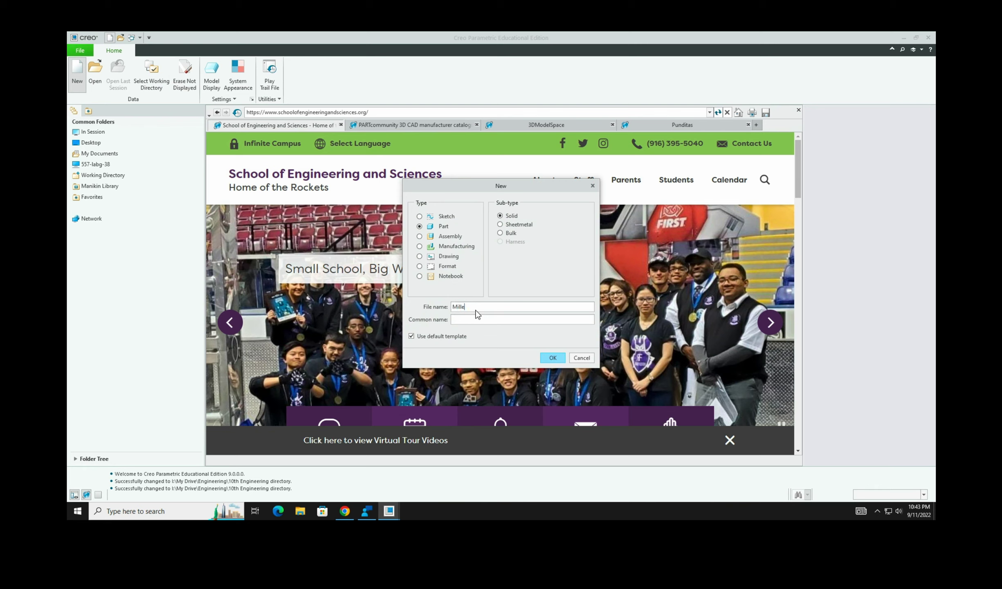
pyautogui.write('ndez_al')
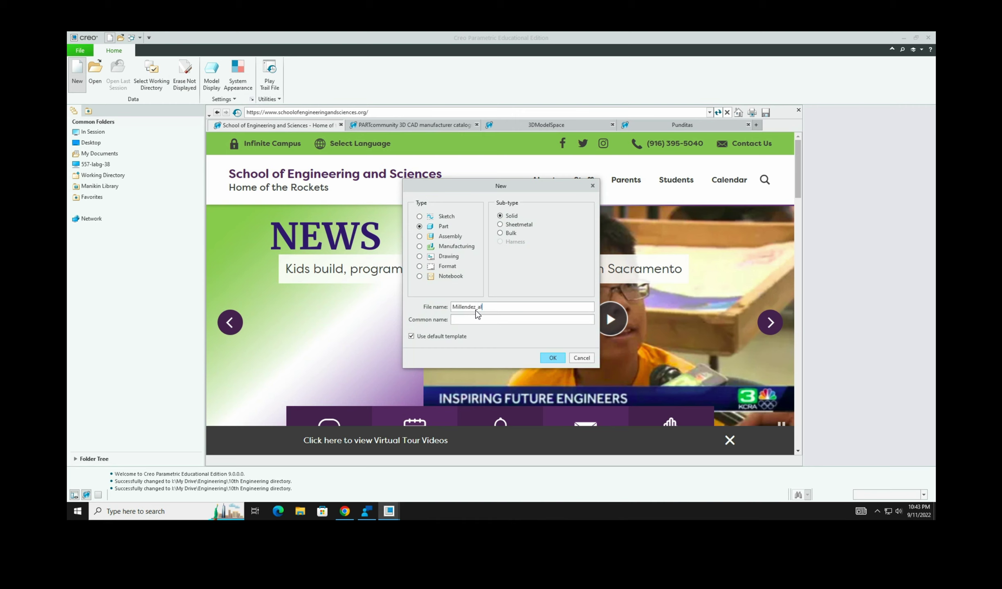
pyautogui.write('an_4455-001')
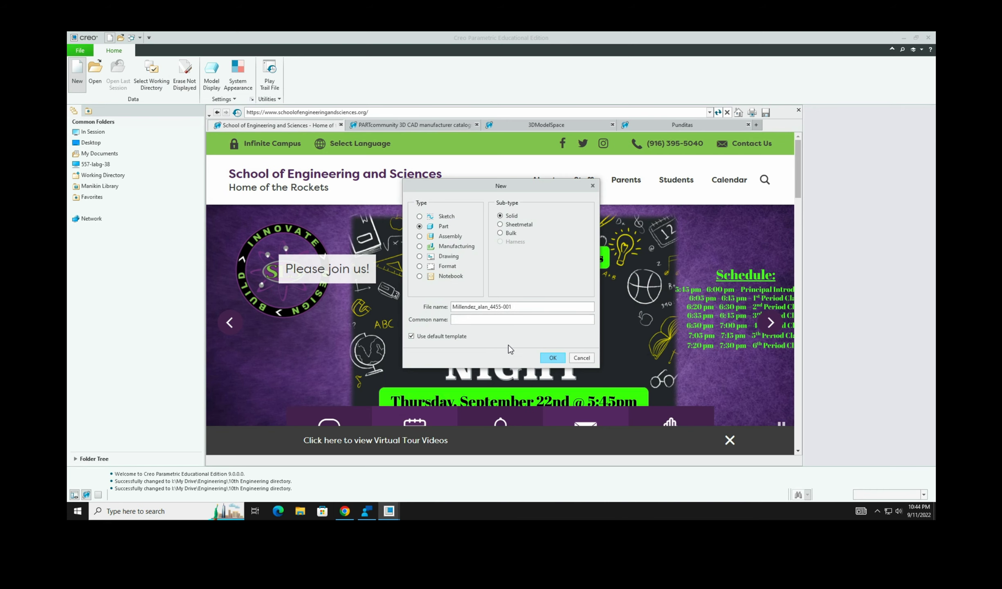
# Create the part and begin a sketch on the RIGHT datum plane.
pyautogui.click(550, 359)
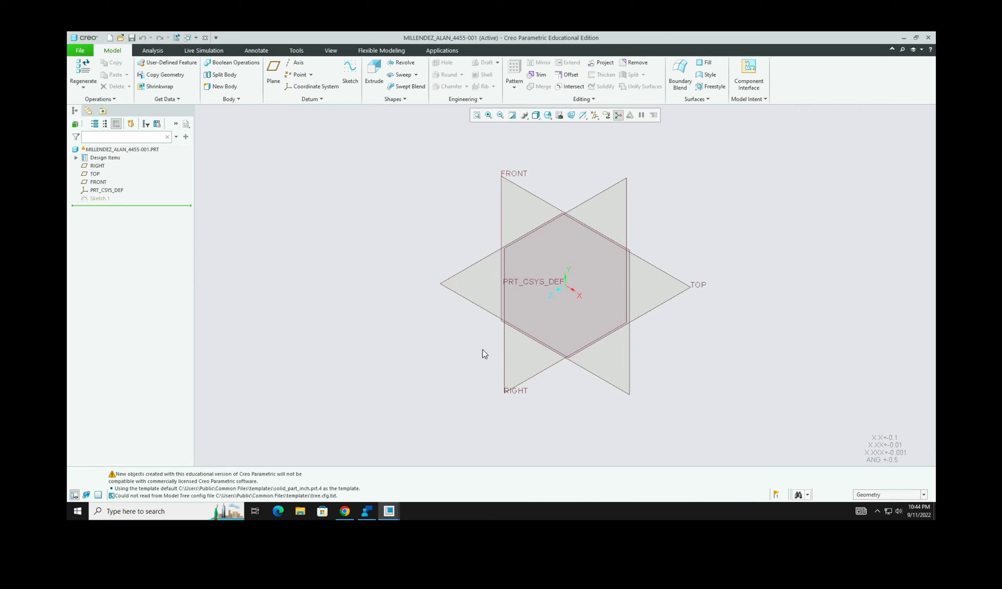
pyautogui.click(504, 364)
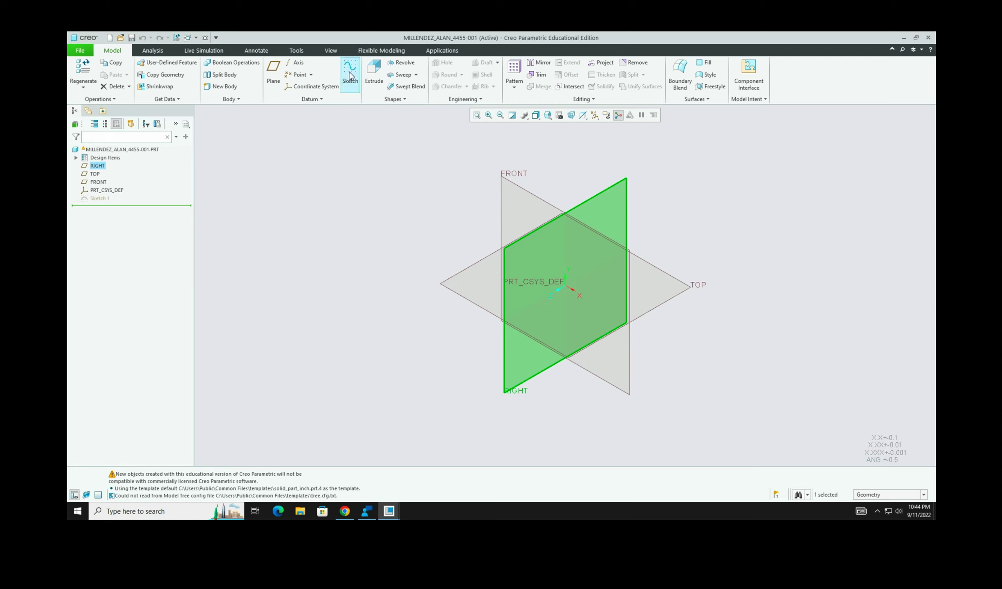
pyautogui.click(349, 71)
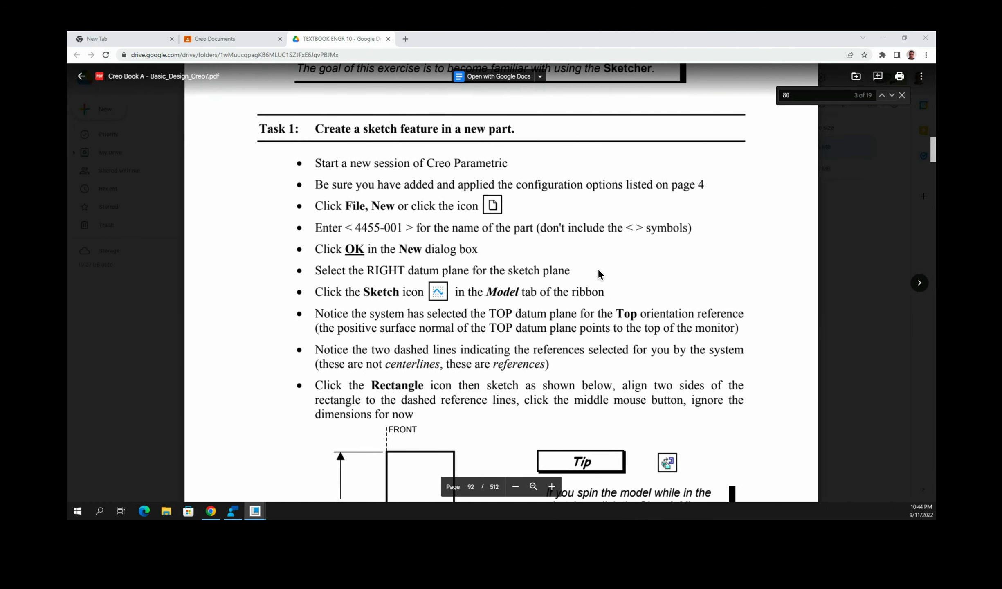
# Scroll the PDF to the 4.00 by 2.00 rectangle figure and its tip.
pyautogui.scroll(-1, 431, 370)
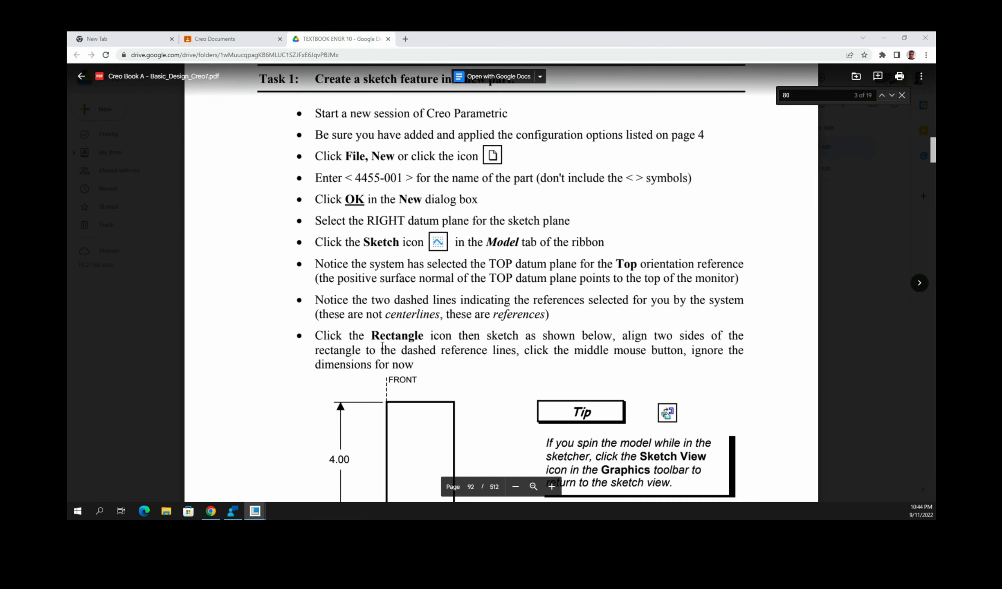
pyautogui.scroll(-1, 359, 349)
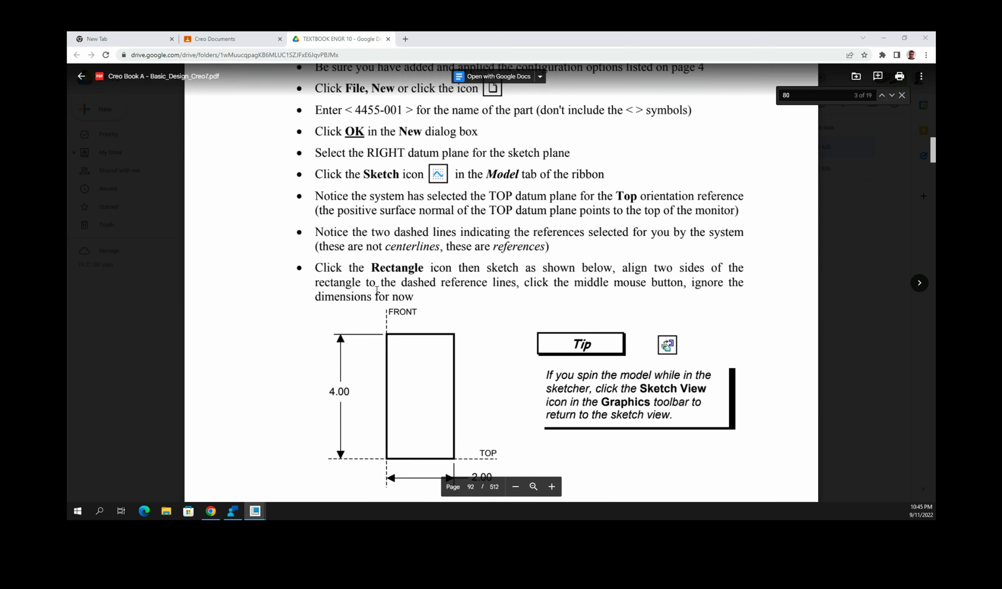
pyautogui.scroll(-1, 399, 393)
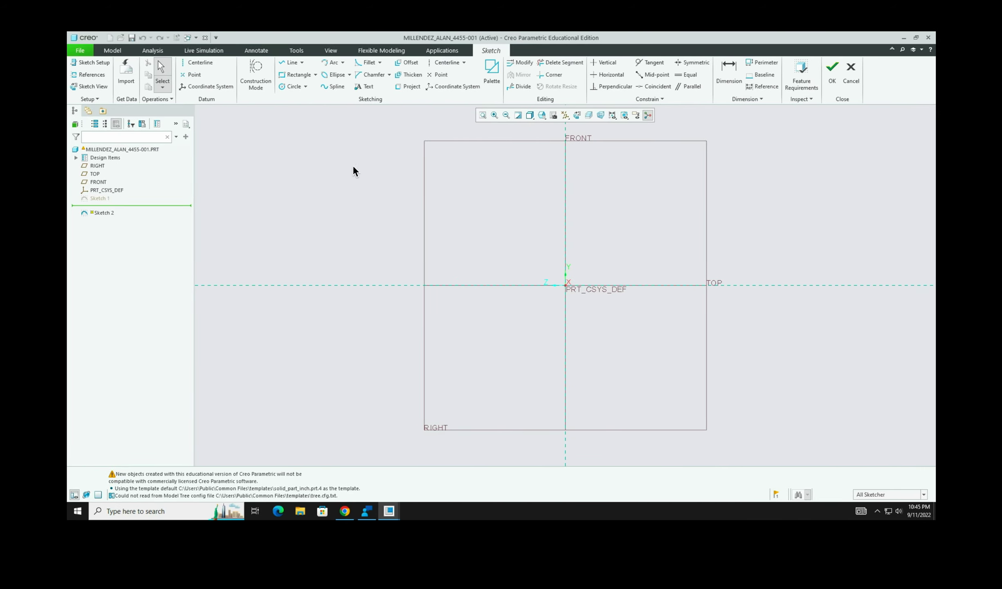
# Draw a rectangle from the origin into the upper-right quadrant of the FRONT/TOP references.
pyautogui.click(299, 76)
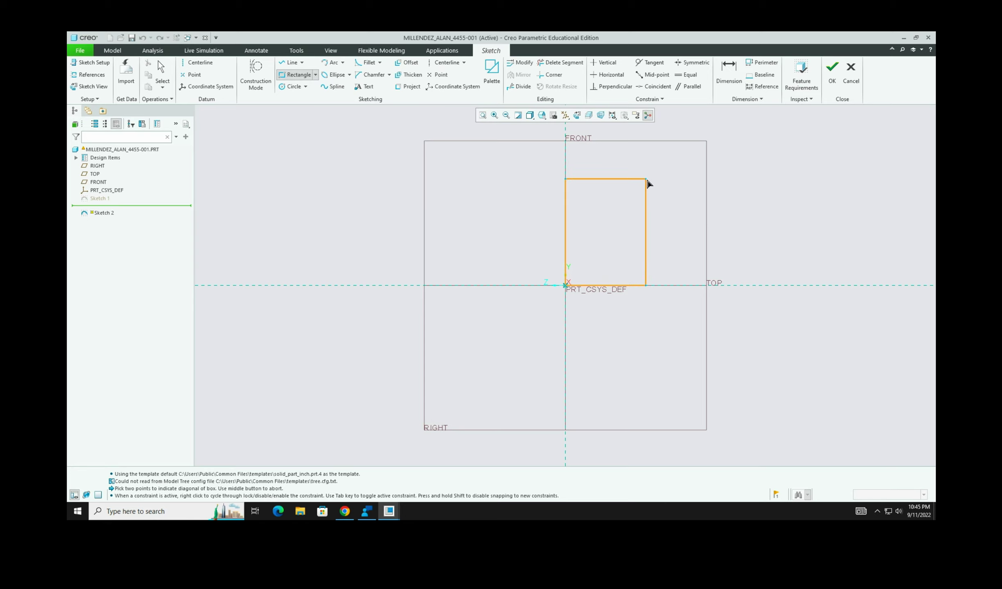
pyautogui.click(646, 180)
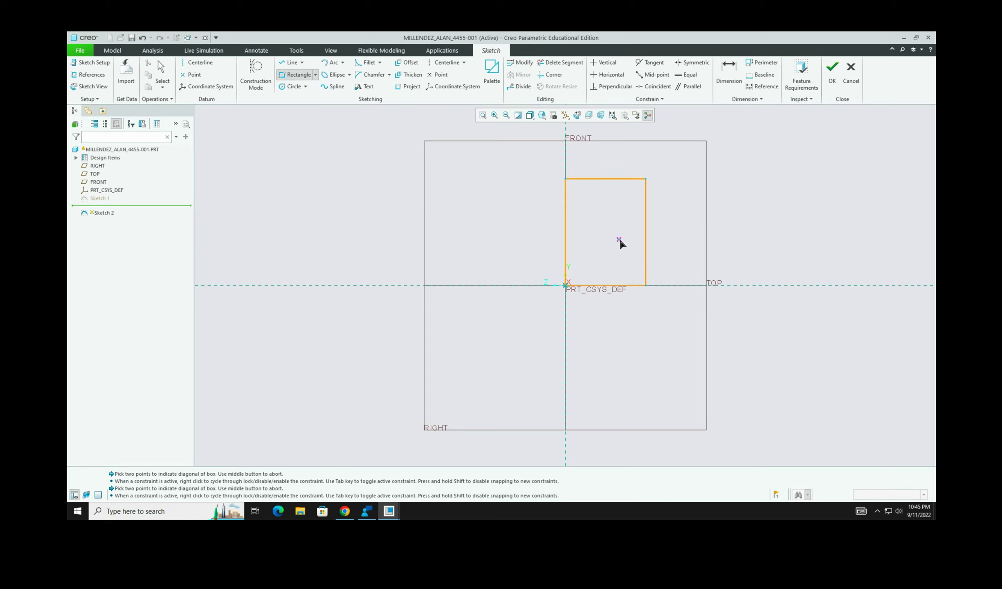